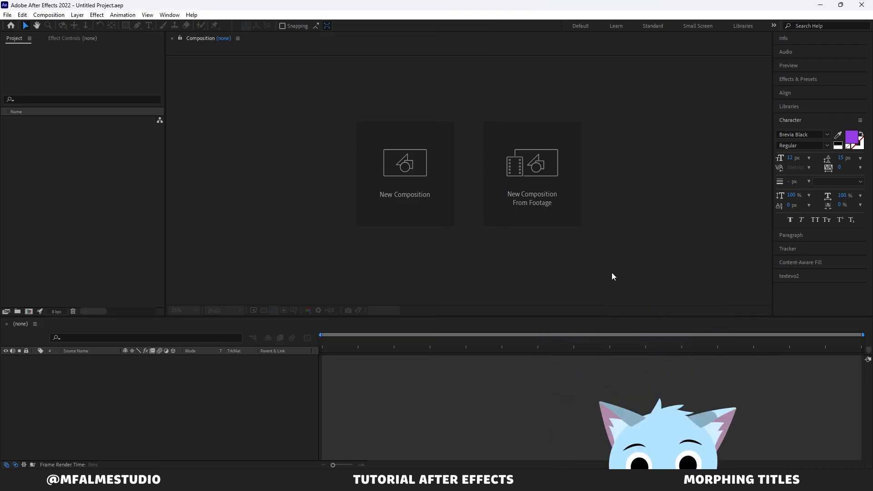
Step: Create a new 1920 × 1080 px composition at 30 fps with a 10-second duration
left_click(612, 274)
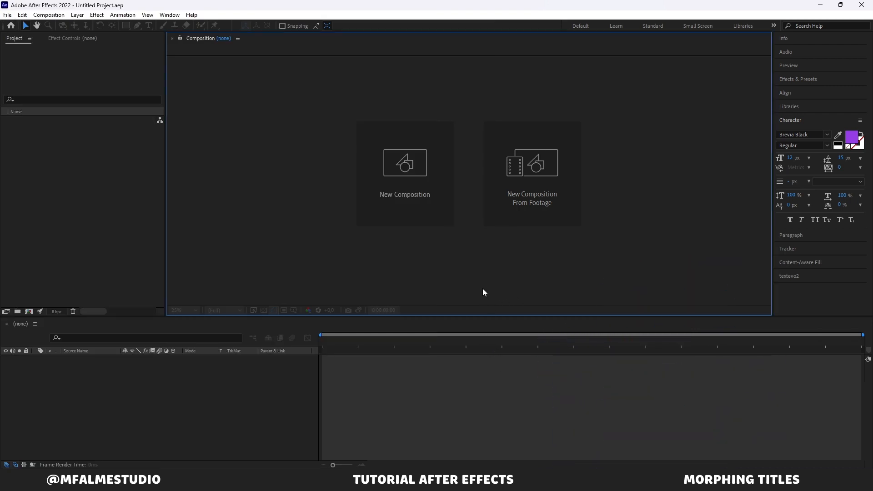
left_click(414, 180)
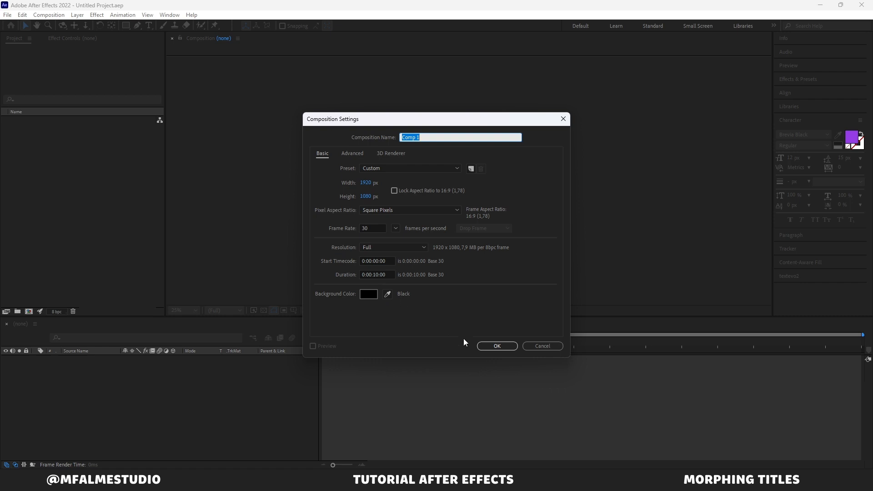
left_click(485, 348)
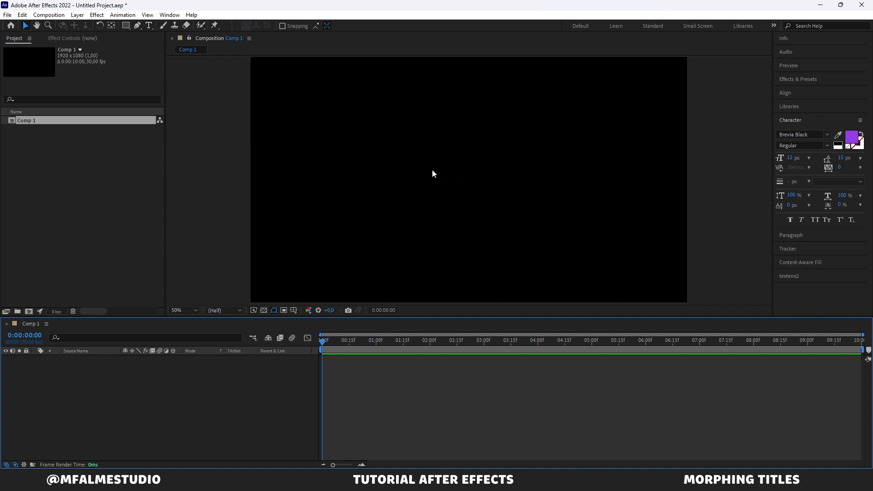
Step: Add the text "MFALME" to the composition in Brevia Black with a white fill
left_click(147, 25)
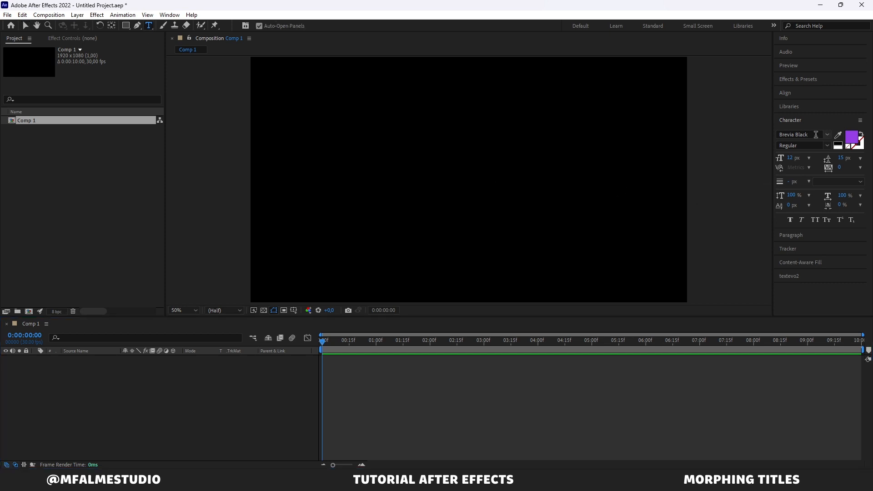
left_click(840, 144)
left_click(847, 146)
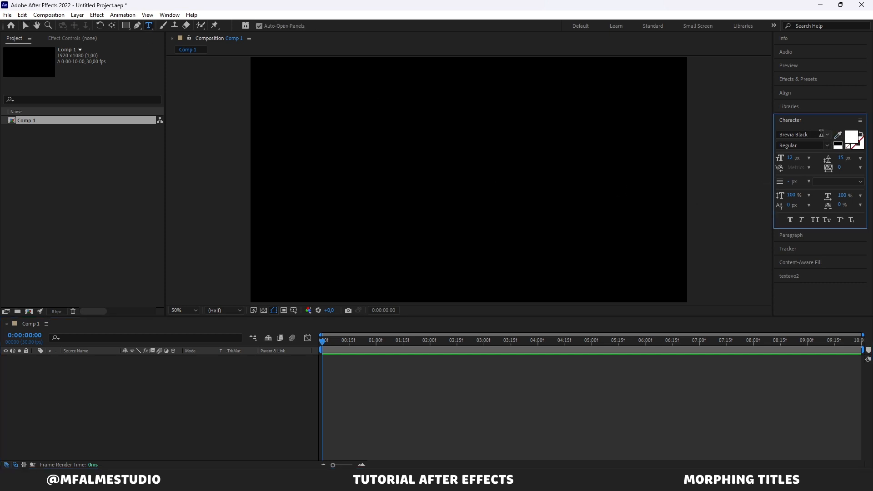
left_click(828, 136)
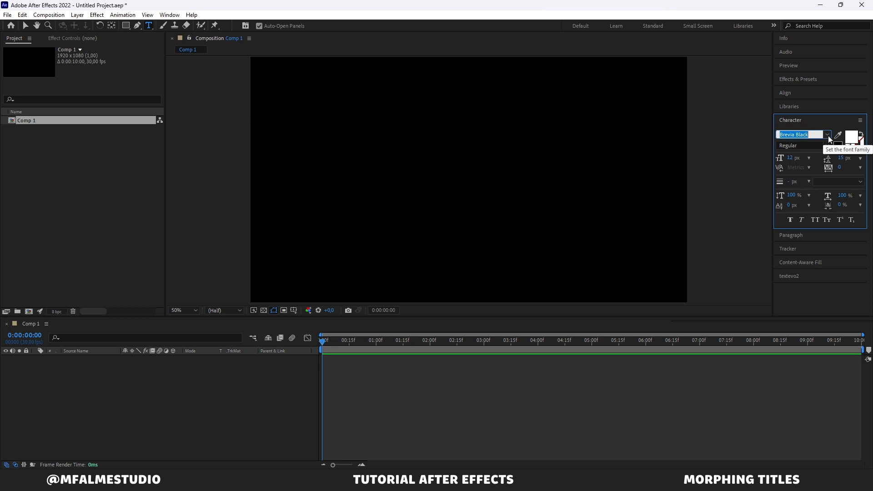
left_click(827, 136)
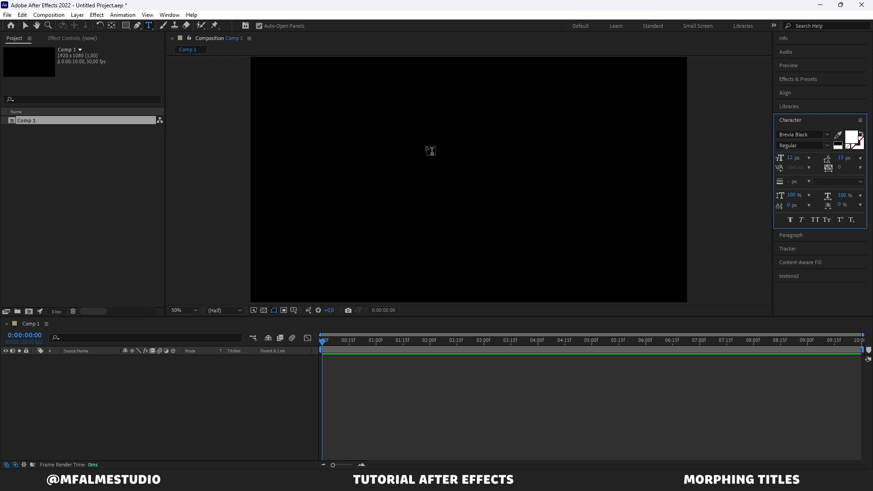
left_click(433, 165)
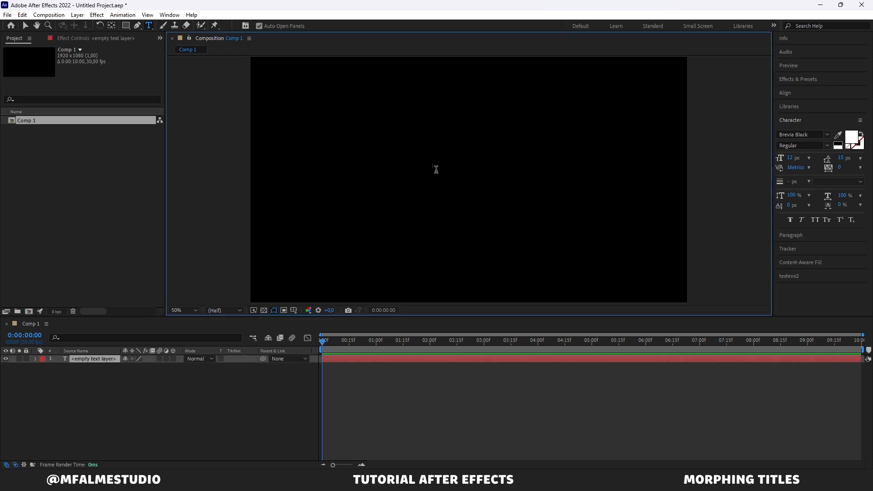
type("MFALME")
left_click(26, 26)
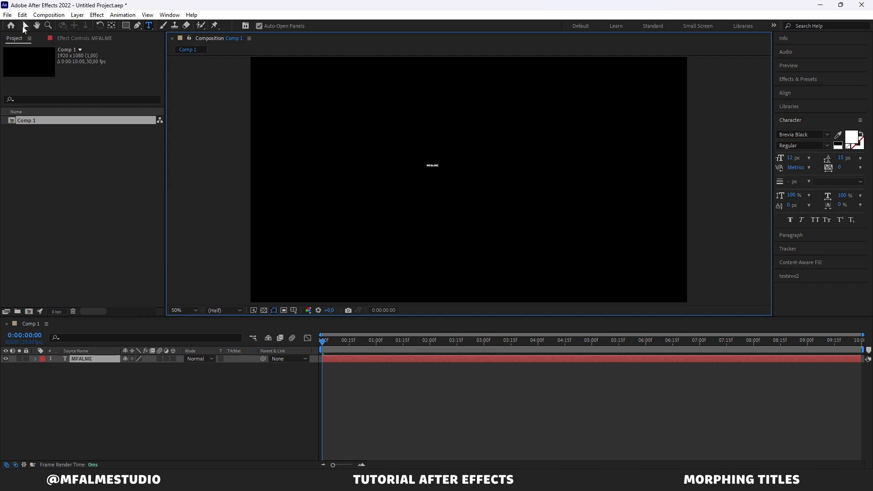
Step: Scale the MFALME text up to about 1362% and centre its anchor point on the text
left_click(97, 358)
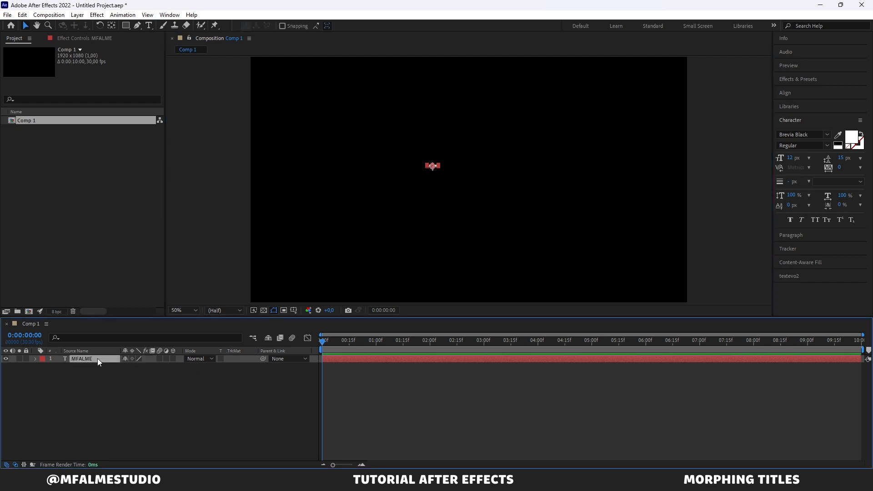
key("s")
left_click_drag(135, 366, 659, 314)
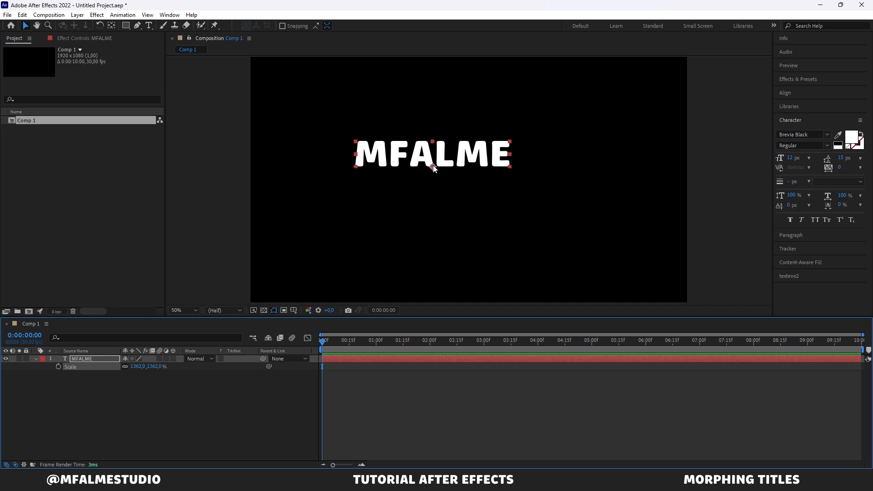
left_click(112, 27)
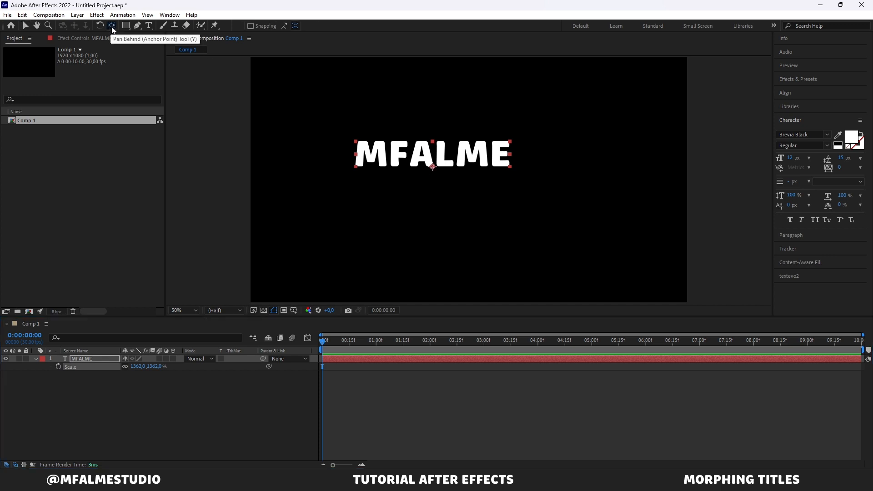
key("ctrl+alt+Home")
key("v")
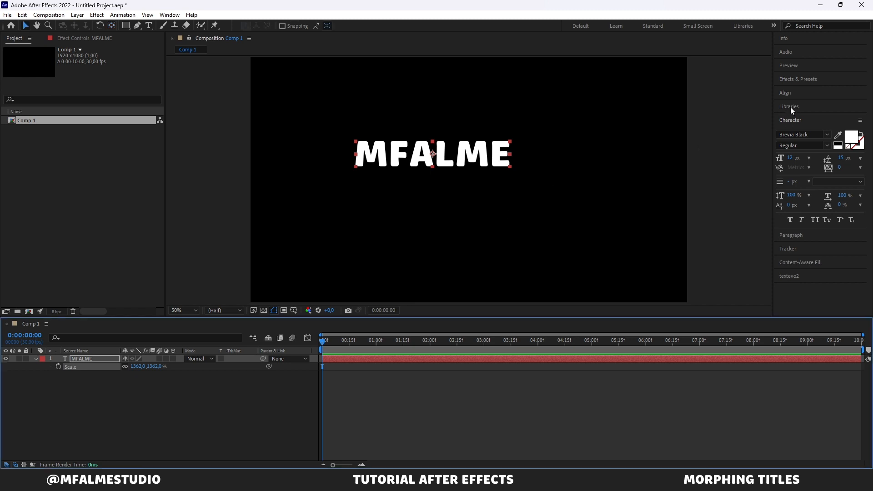
Step: Align the MFALME text horizontally and vertically to the composition's centre and enlarge its scale to about 2133%
left_click(789, 94)
left_click(798, 115)
left_click(844, 116)
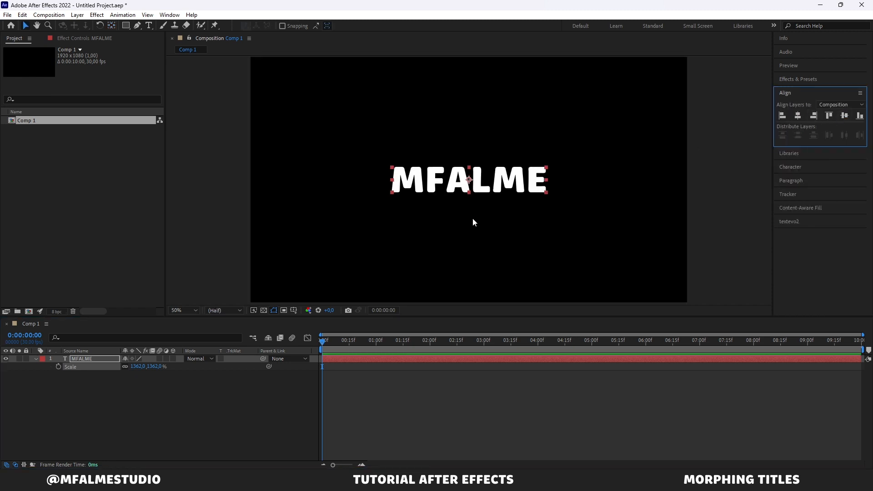
left_click_drag(137, 367, 502, 384)
left_click(748, 181)
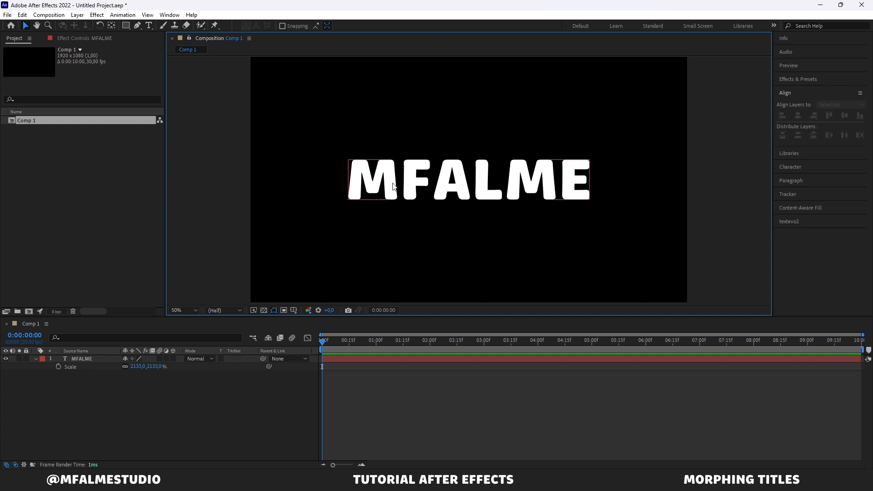
Step: Duplicate the MFALME text layer and replace the copy's text with "STUDIO"
left_click(83, 360)
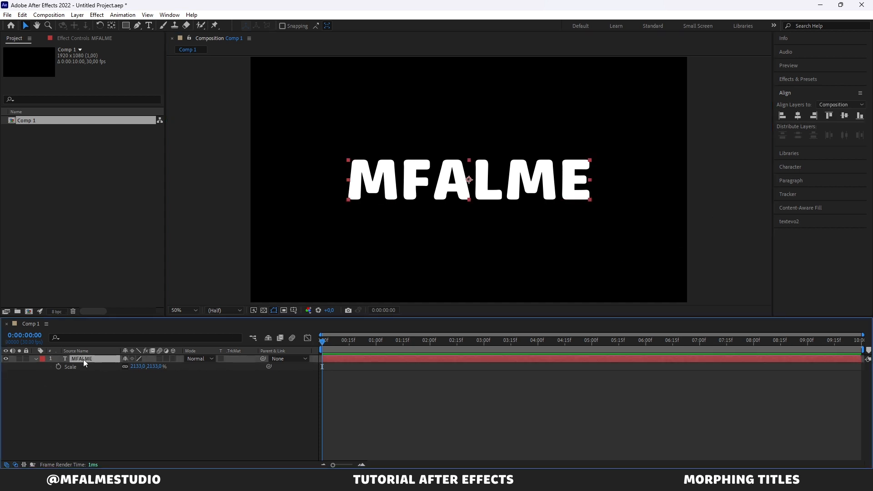
key("ctrl+d")
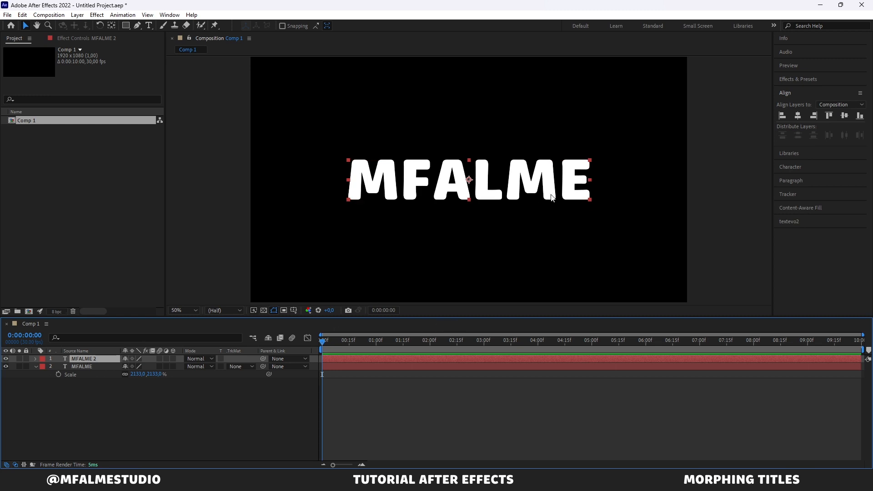
key("ctrl+t")
left_click_drag(581, 176, 350, 173)
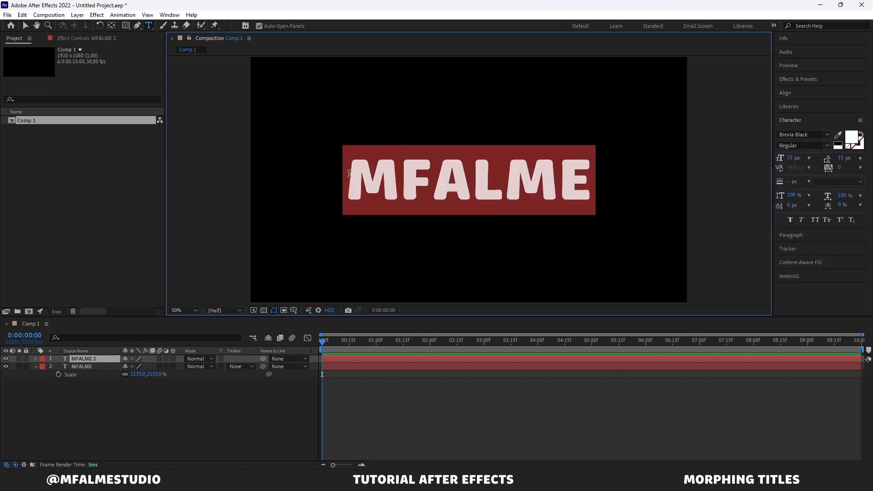
key("BackSpace")
type("S")
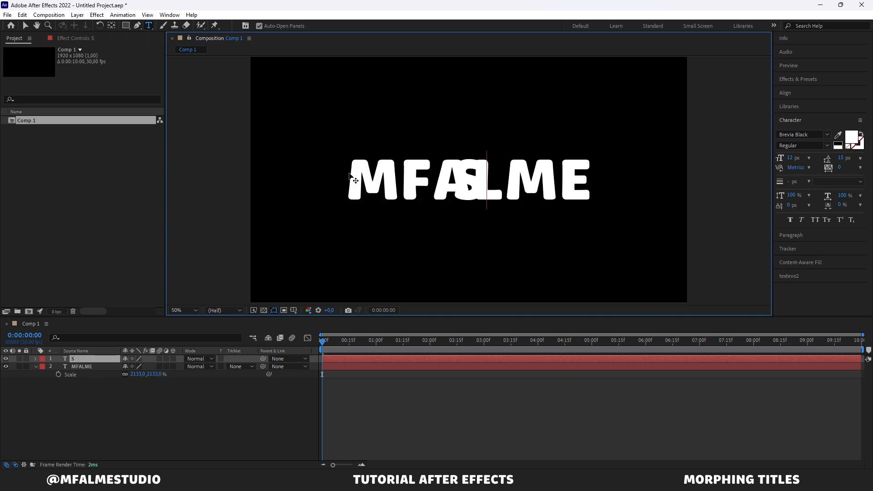
type("TUDIO")
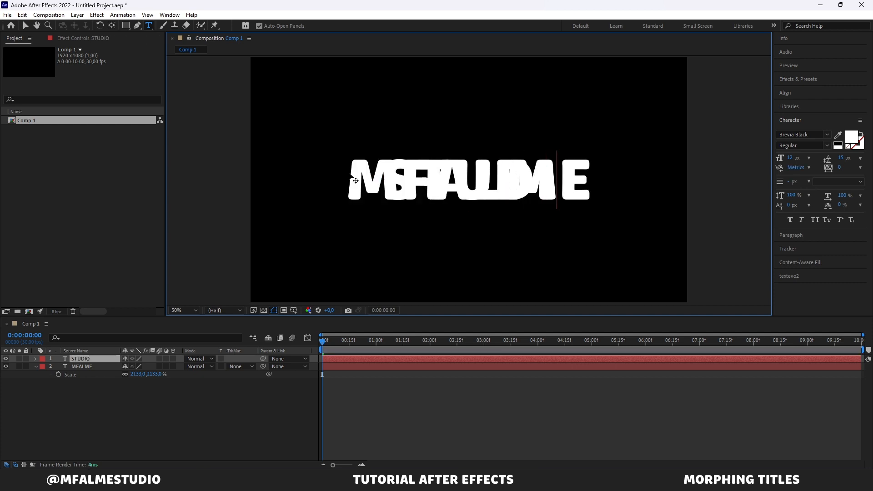
left_click(27, 29)
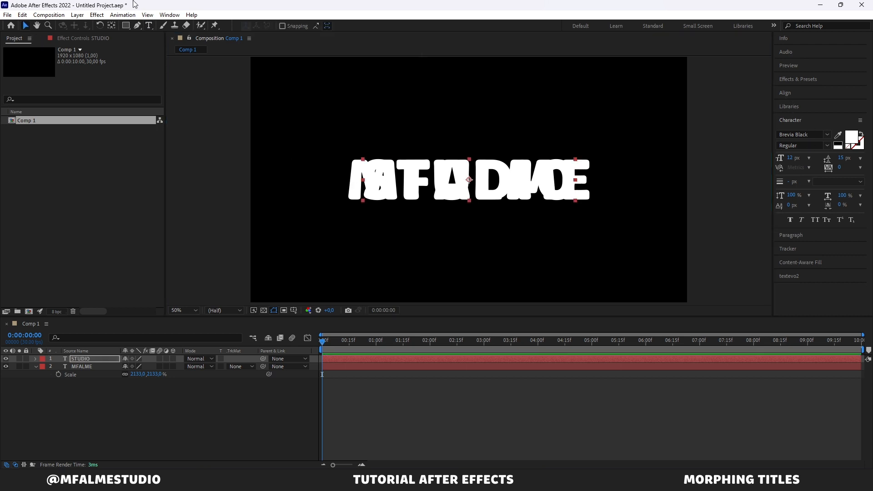
Step: Align the STUDIO text horizontally and vertically to the centre of the composition
left_click(111, 27)
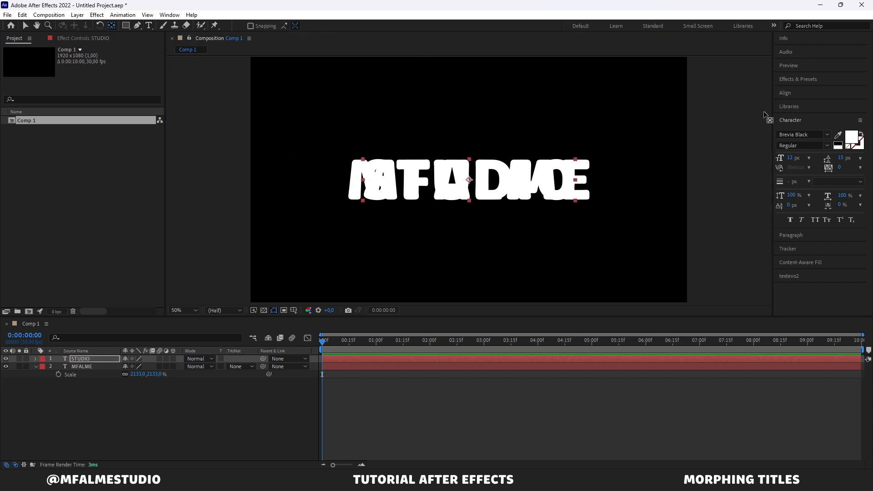
left_click(784, 94)
left_click(798, 116)
left_click(844, 115)
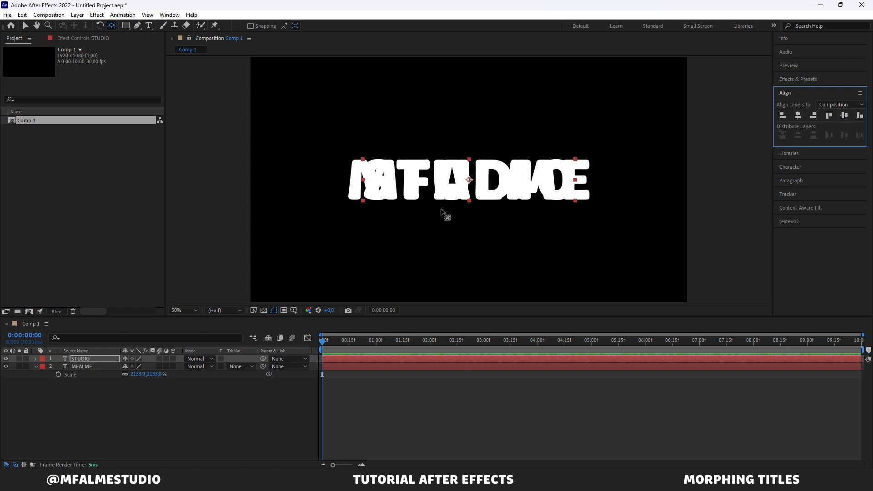
left_click(422, 206)
key("v")
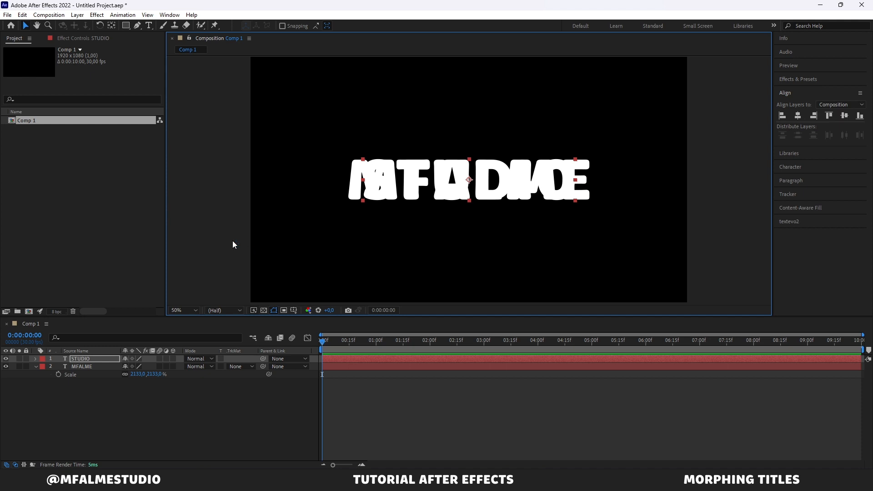
Step: Create masks from the text of the STUDIO layer
left_click(95, 359)
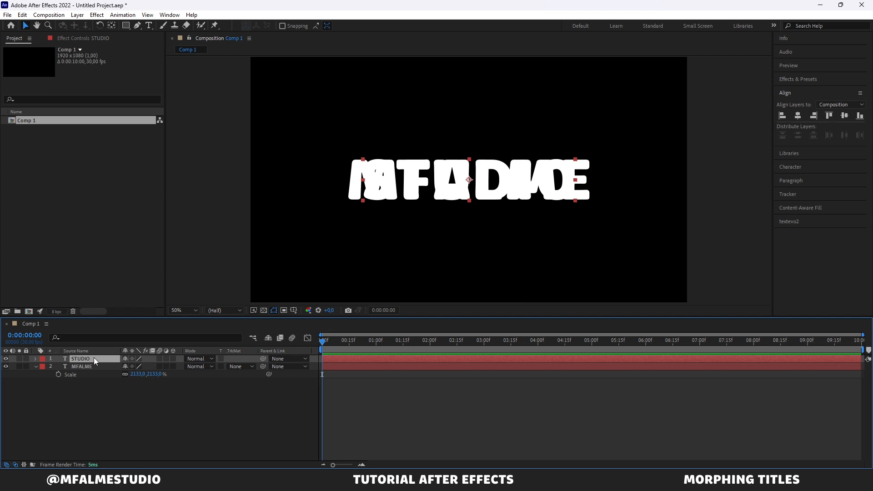
right_click(94, 357)
mouse_move(166, 284)
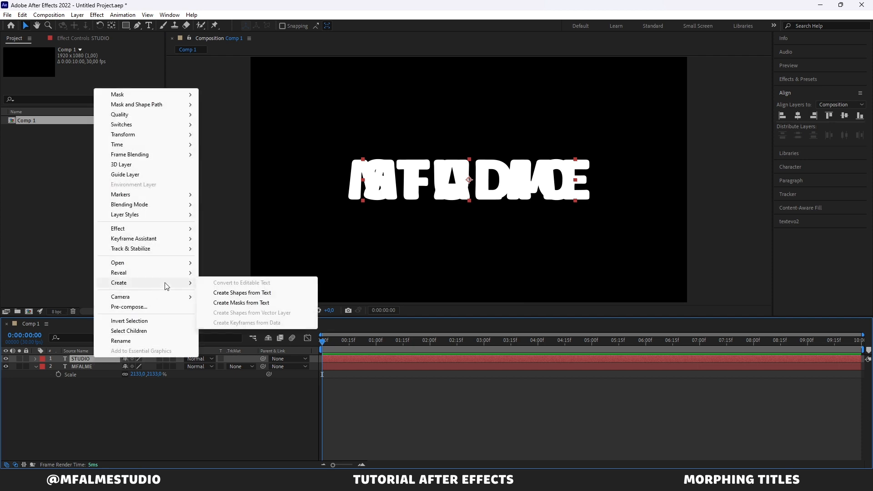
left_click(252, 304)
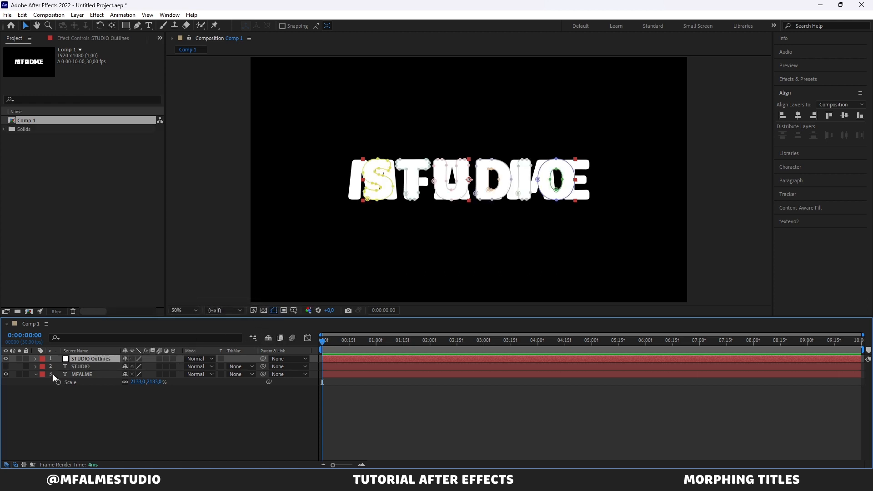
Step: Create masks from the text of the MFALME layer and hide the resulting MFALME Outlines layer
left_click(72, 376)
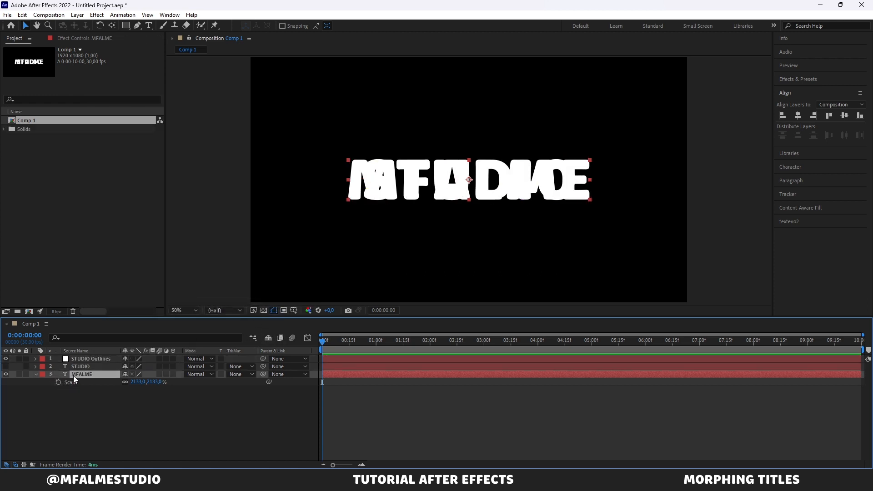
right_click(73, 375)
mouse_move(153, 301)
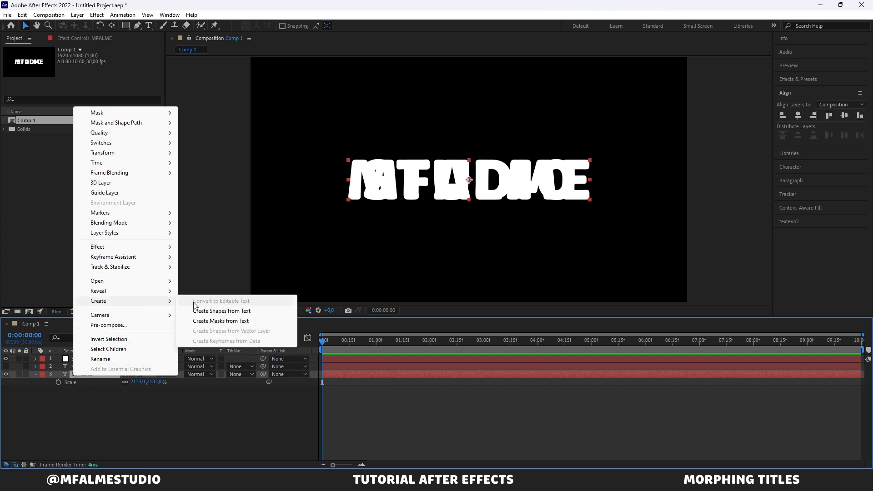
left_click(212, 321)
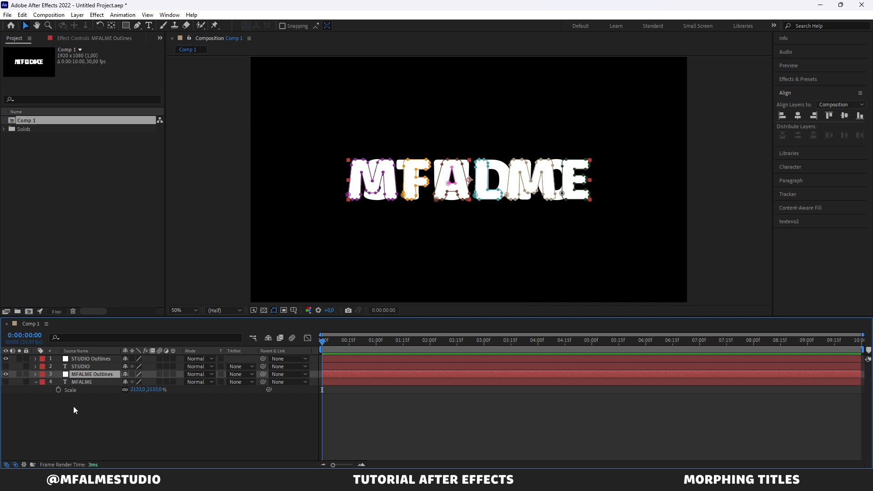
left_click(6, 374)
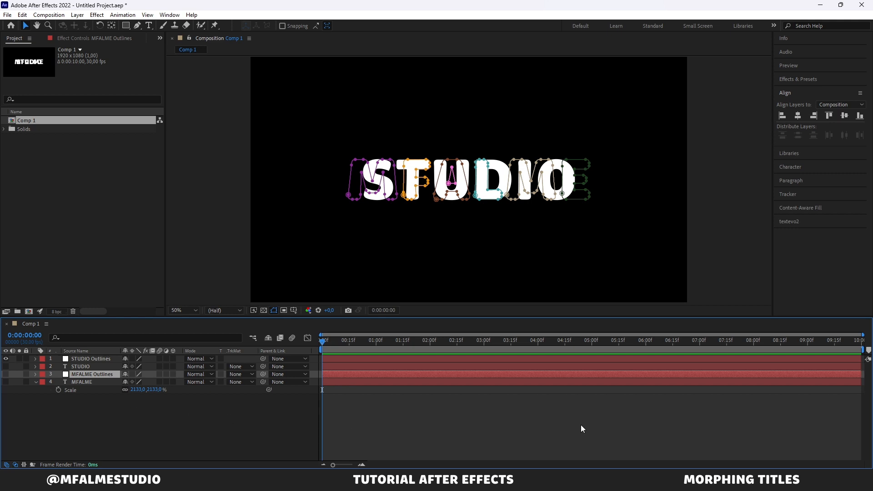
Step: Select all letter masks of the STUDIO Outlines layer and set Mask Path keyframes for them at 0:00:00:00
left_click(75, 359)
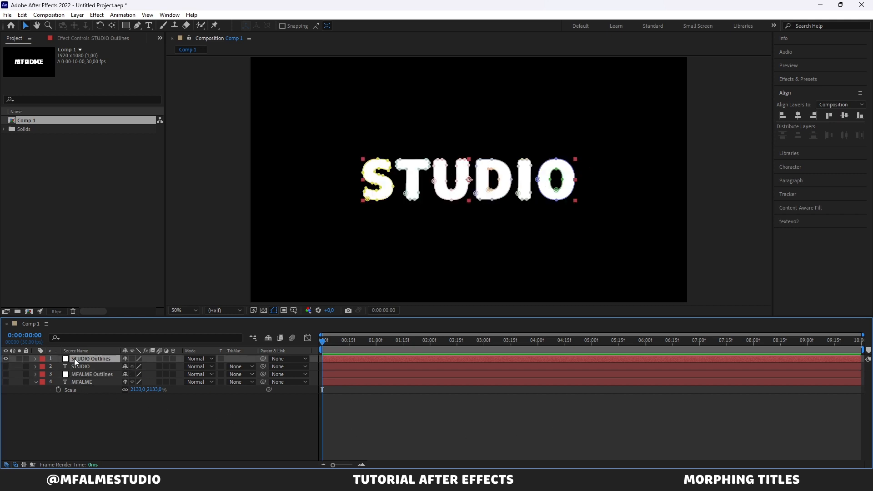
left_click(36, 360)
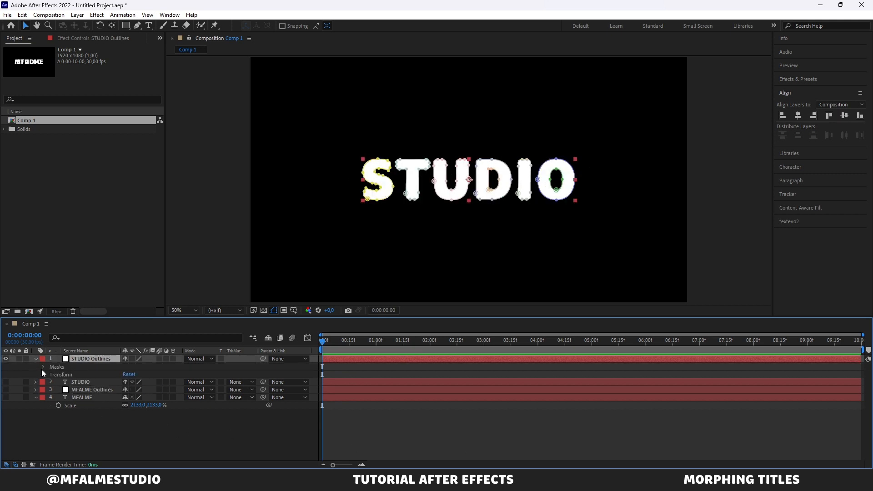
left_click(42, 368)
left_click(67, 375)
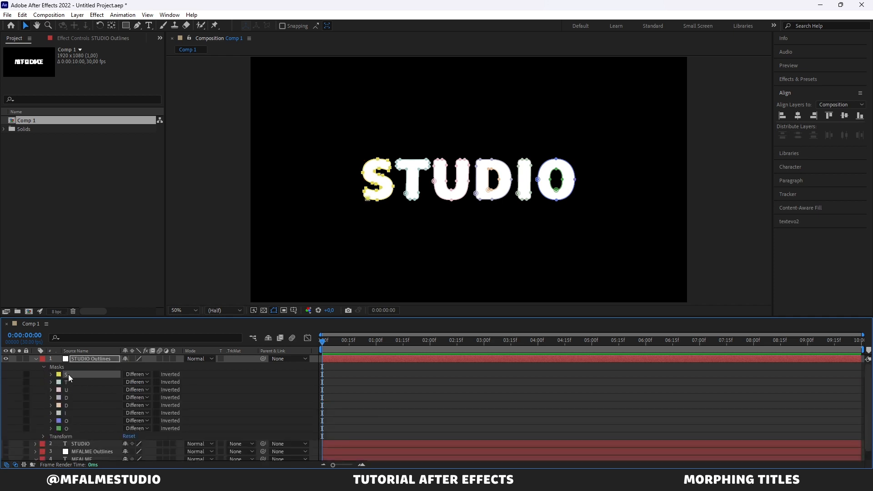
left_click(84, 430, "shift")
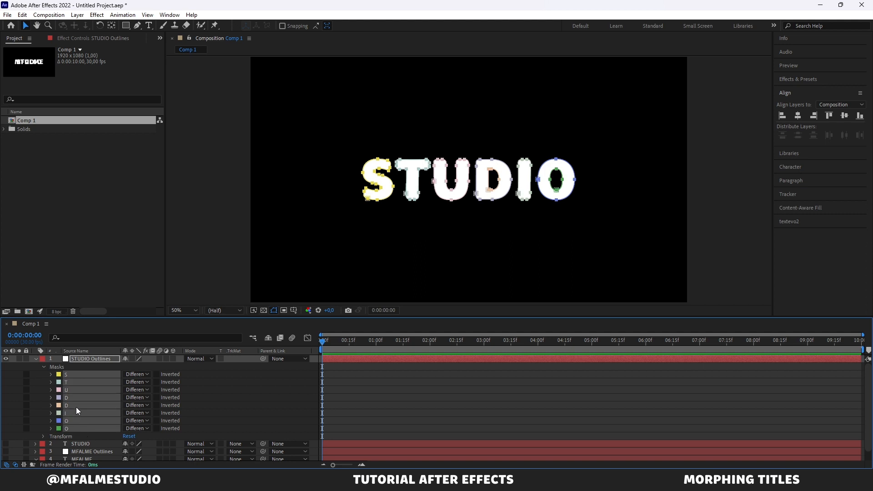
left_click(50, 374)
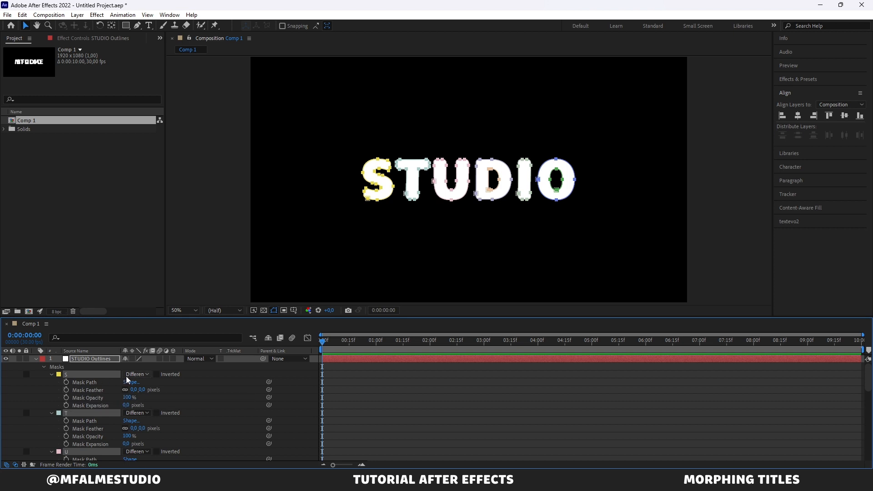
left_click(67, 382)
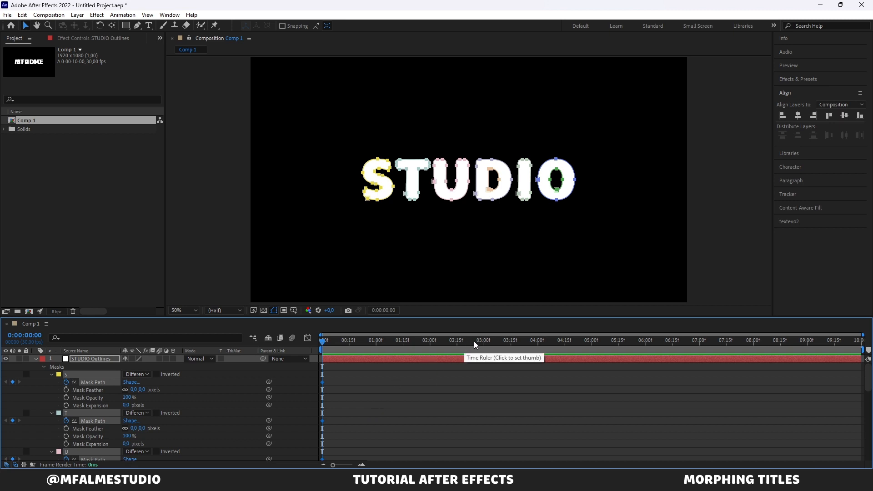
Step: At 4 seconds, copy the M mask's path from MFALME Outlines onto the S mask's path in STUDIO Outlines
left_click_drag(475, 342, 539, 368)
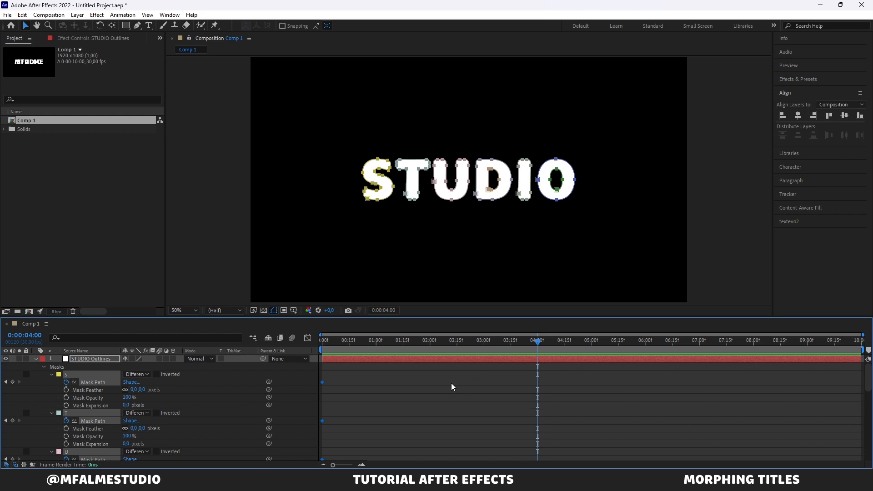
scroll(50, 391, "down", 8)
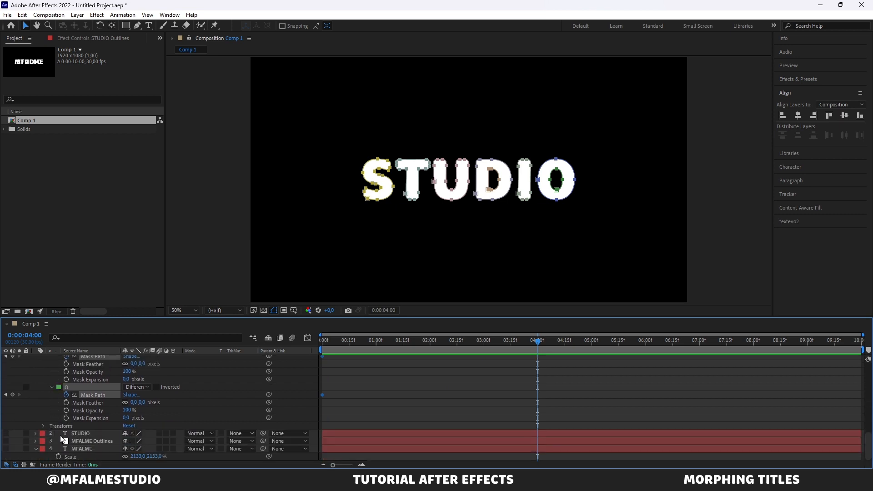
left_click(36, 441)
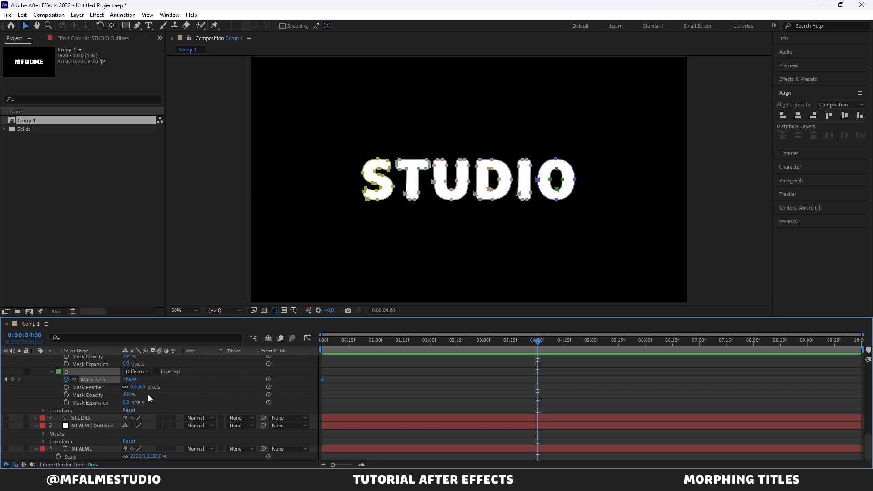
left_click(43, 433)
scroll(106, 427, "down", 3)
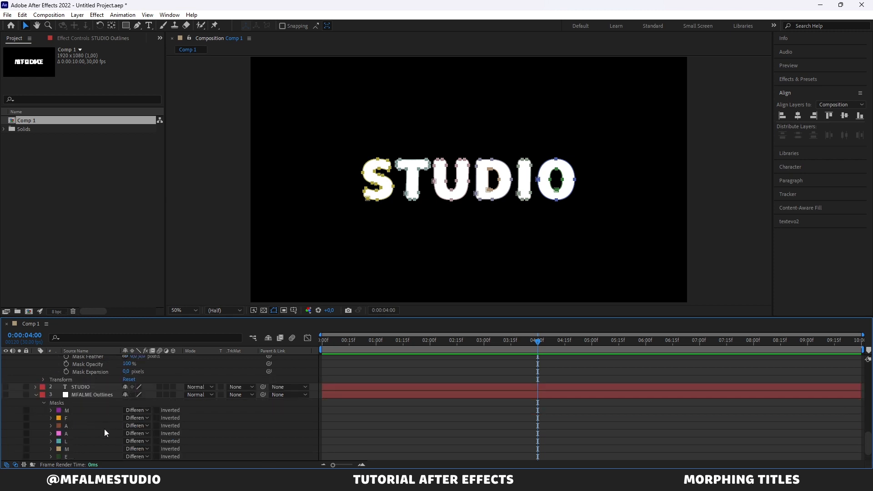
left_click(74, 388)
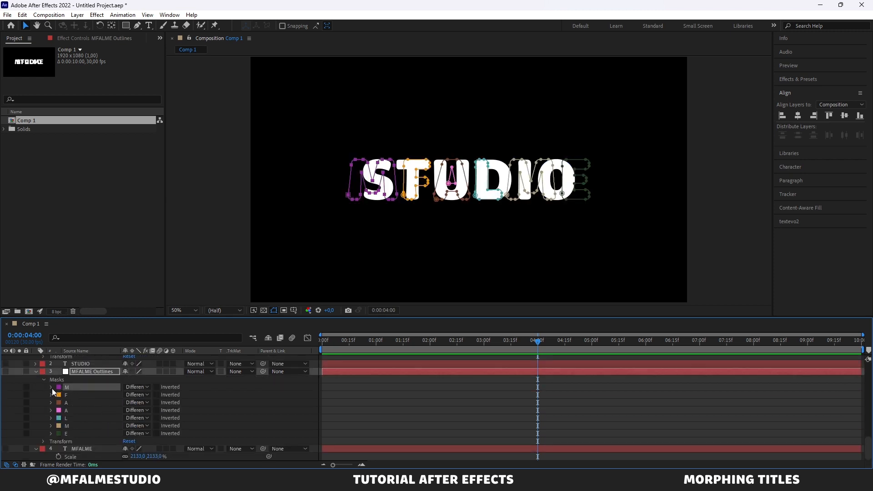
left_click(51, 387)
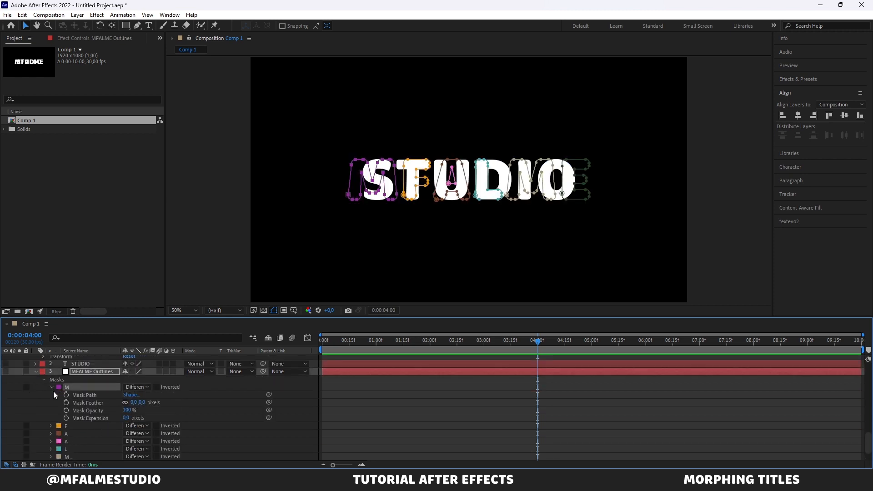
left_click(91, 395)
scroll(91, 396, "up", 10)
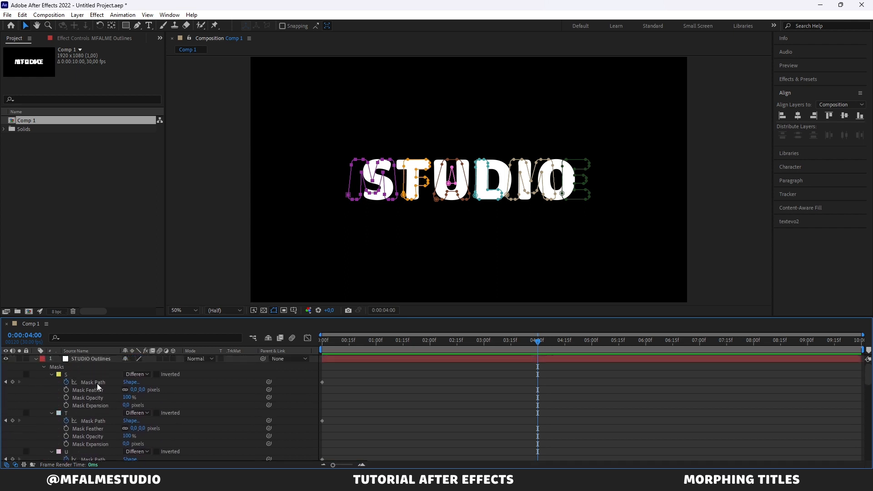
left_click(97, 383)
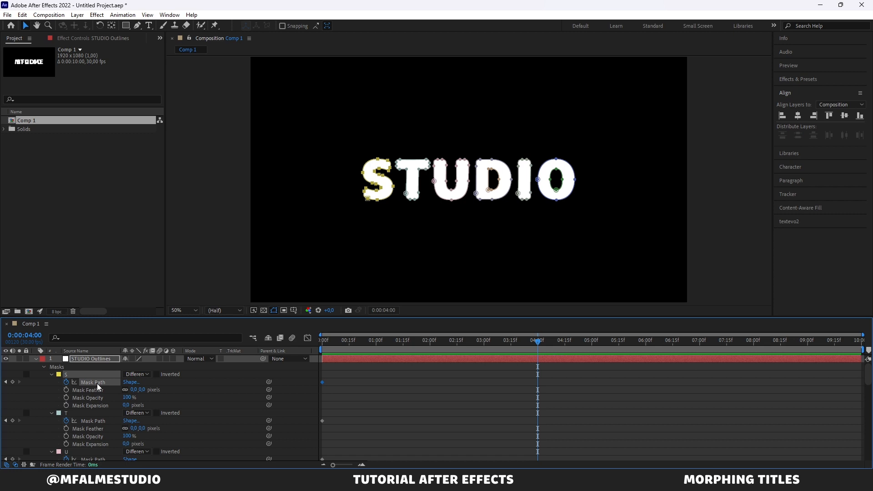
key("ctrl+v")
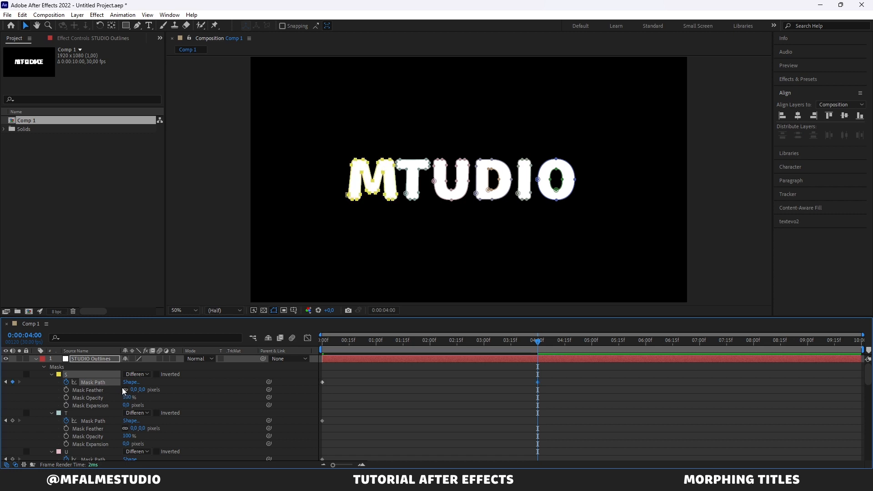
Step: Copy the F mask's path from MFALME Outlines onto the T mask's path in STUDIO Outlines at 4 seconds
scroll(98, 399, "down", 3)
scroll(99, 400, "down", 6)
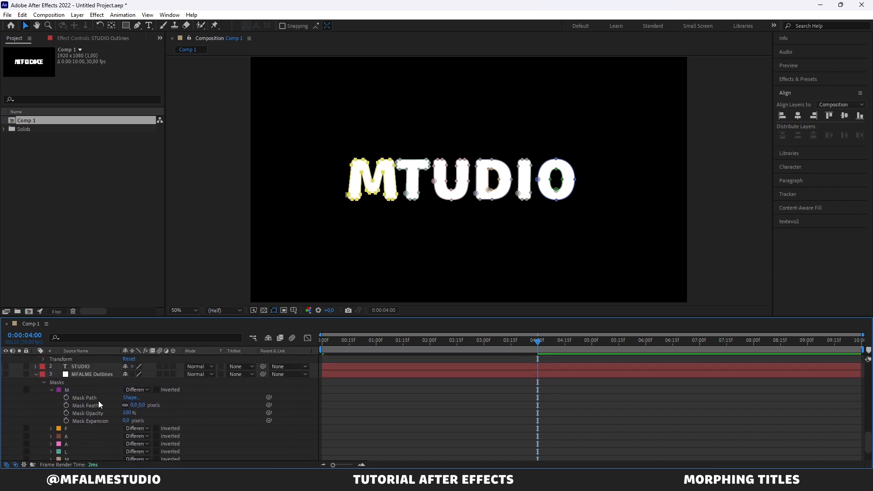
scroll(63, 409, "down", 2)
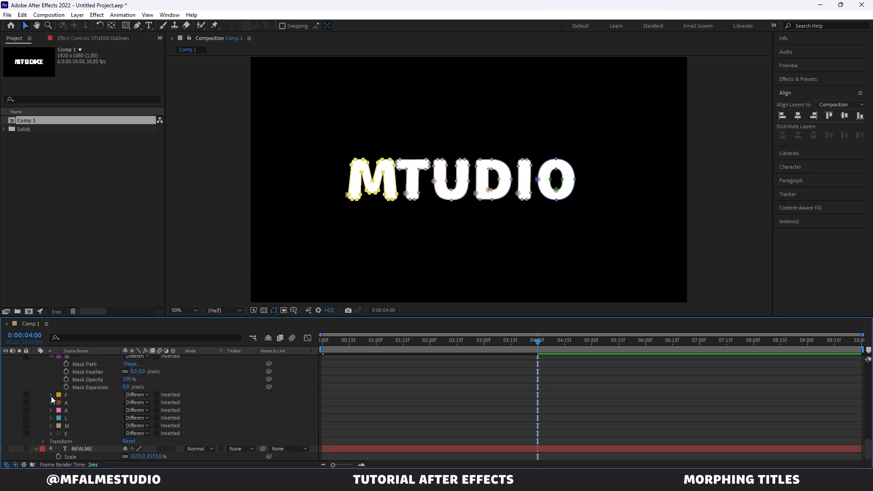
left_click(51, 395)
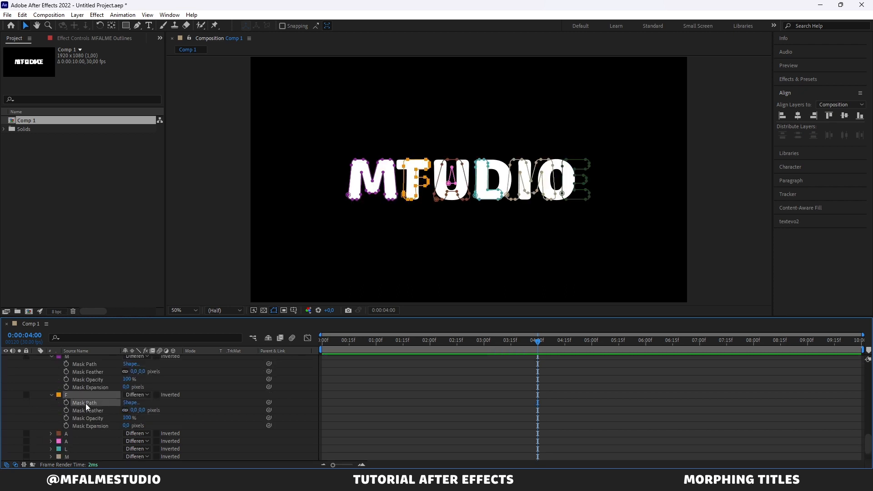
scroll(85, 407, "up", 13)
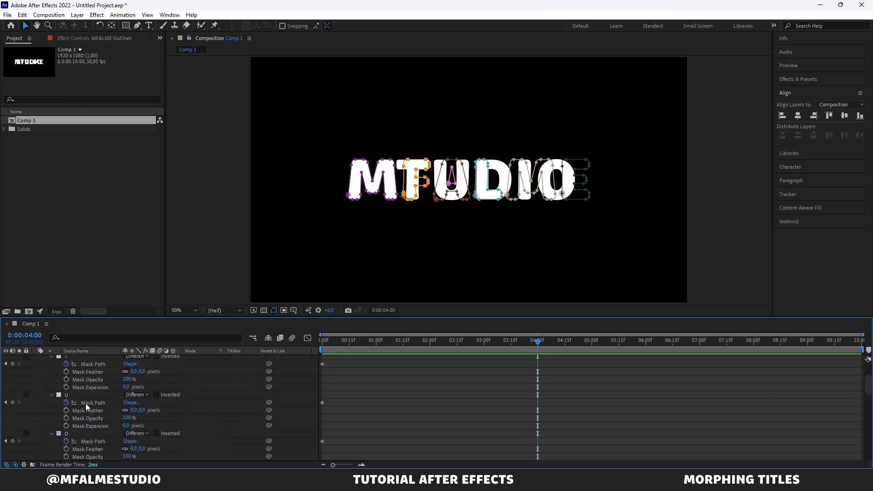
scroll(85, 402, "up", 3)
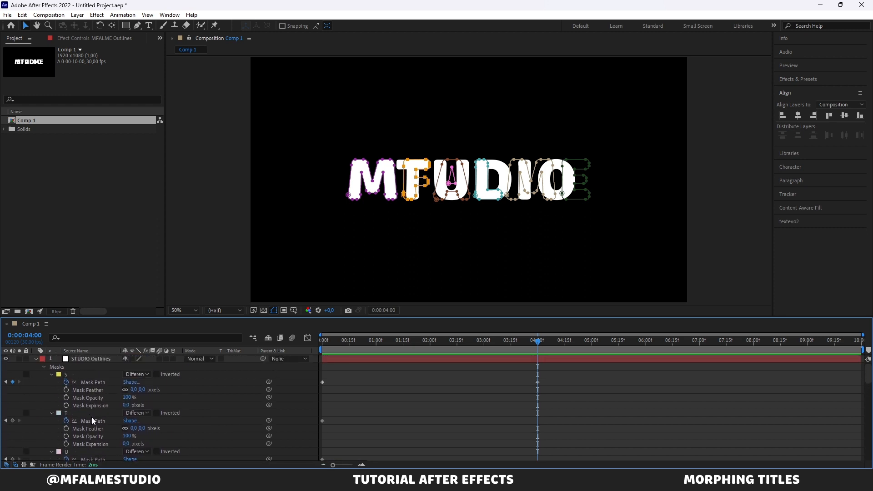
left_click(94, 423)
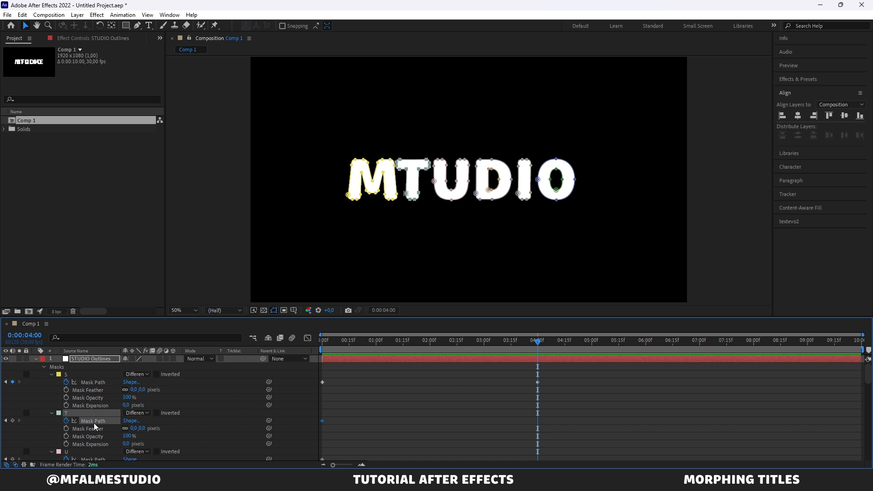
key("ctrl+v")
Step: Expand the properties of the first A mask in the MFALME Outlines layer
scroll(96, 422, "down", 2)
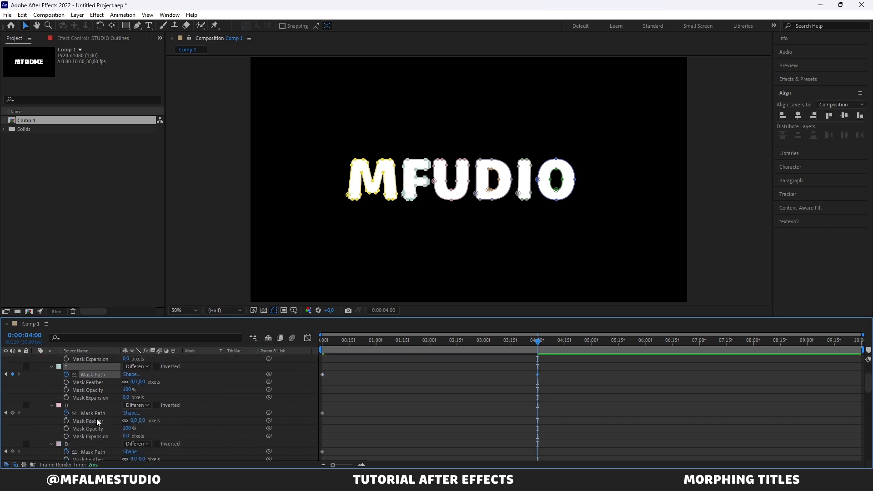
scroll(96, 418, "down", 6)
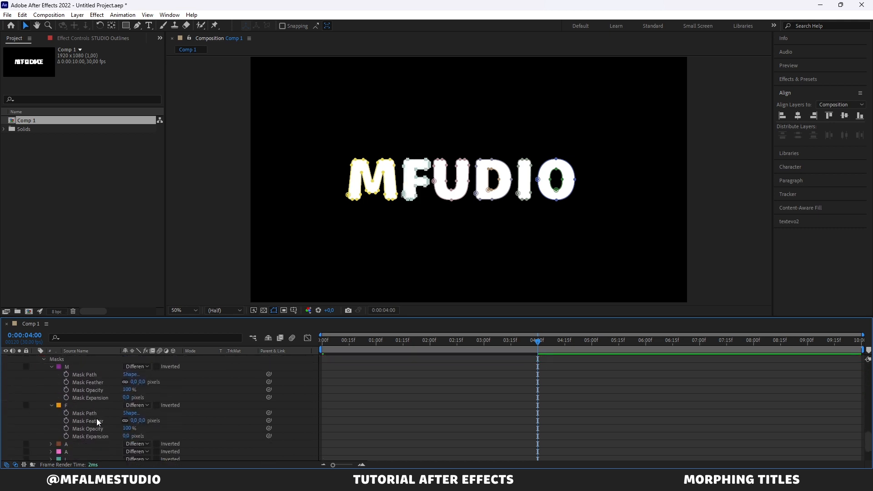
scroll(96, 422, "down", 2)
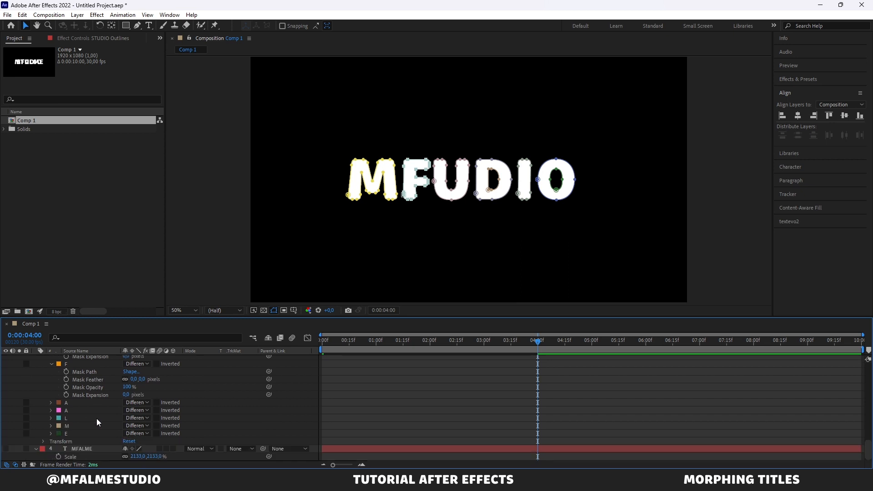
left_click(51, 403)
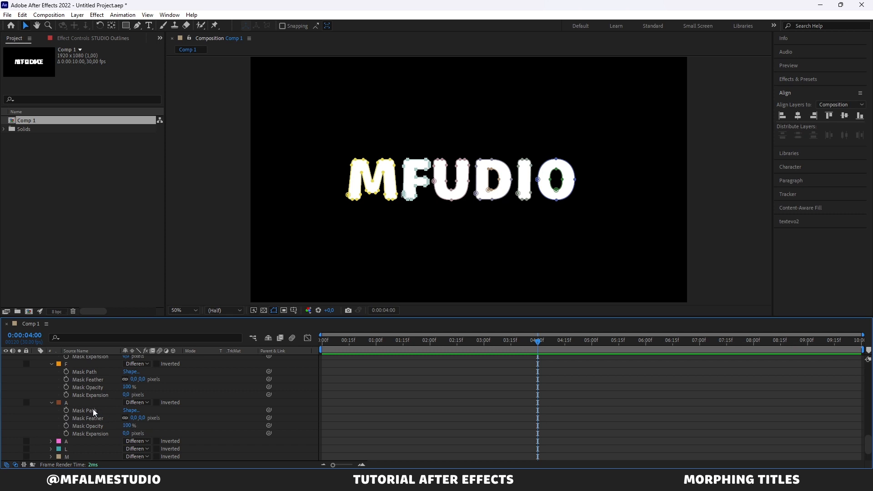
Step: Move the 4-second Mask Path keyframes of the S and T masks in STUDIO Outlines to 0:00:02:15
scroll(93, 411, "down", 1)
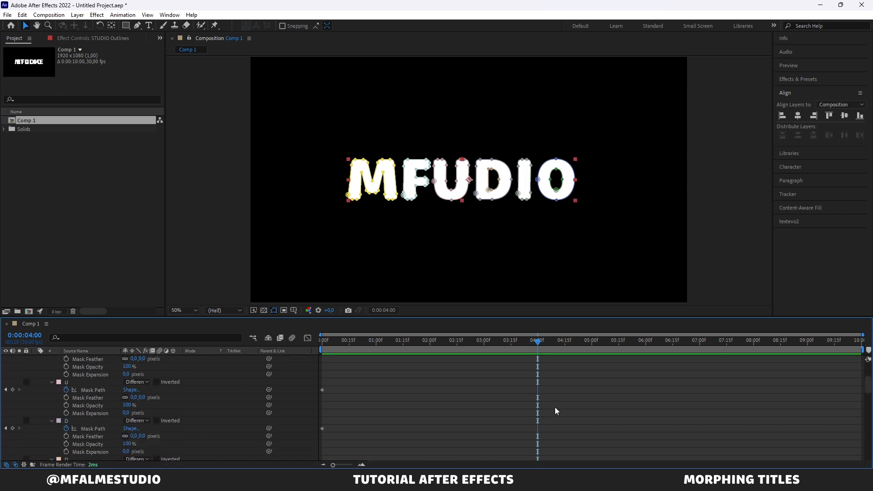
scroll(555, 408, "up", 5)
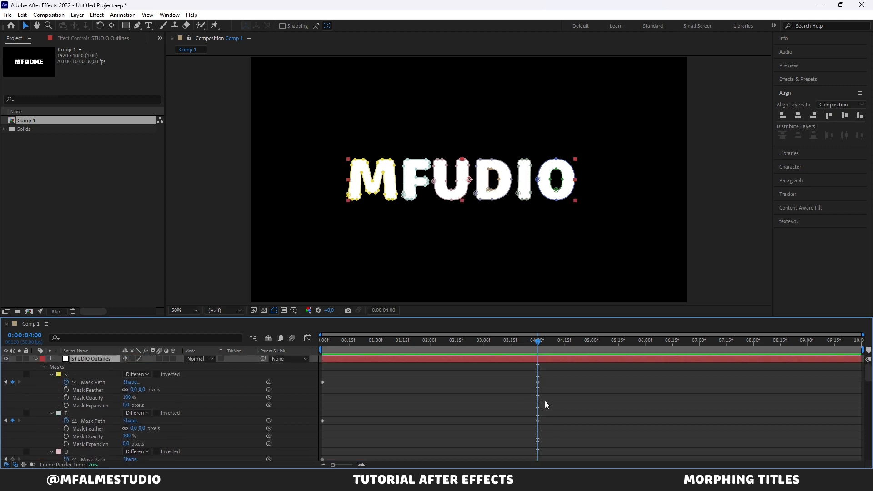
left_click_drag(532, 381, 544, 421)
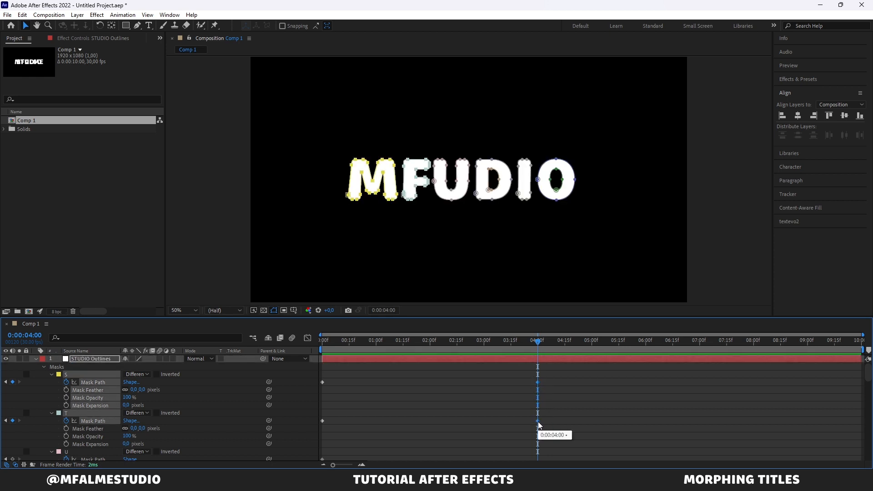
left_click_drag(419, 346, 457, 356)
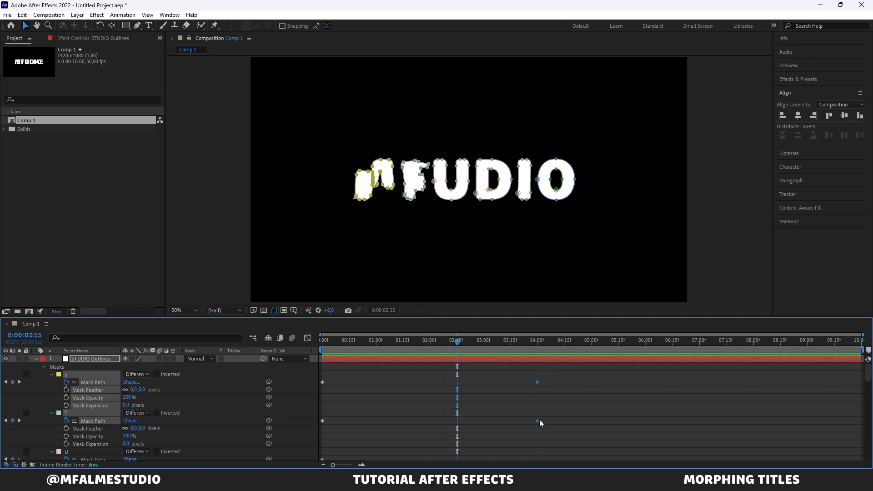
left_click_drag(539, 419, 459, 419)
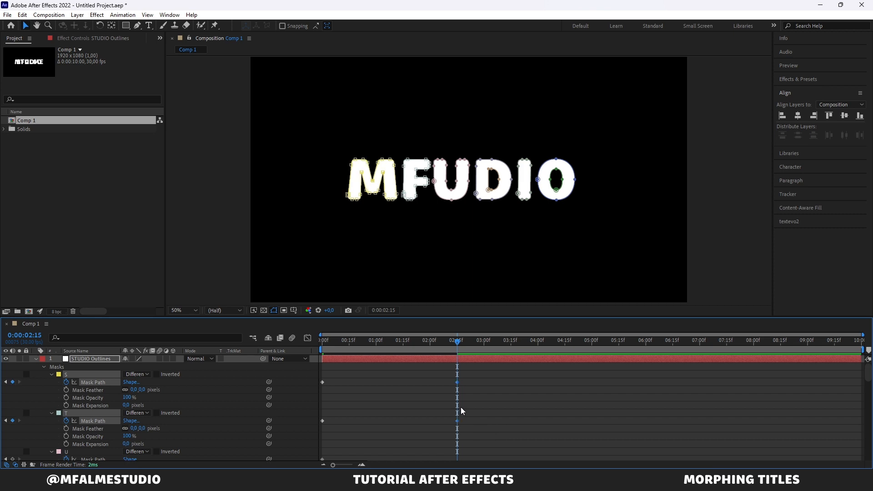
Step: Compare the U mask in STUDIO Outlines with the two A masks in MFALME Outlines
scroll(460, 407, "down", 4)
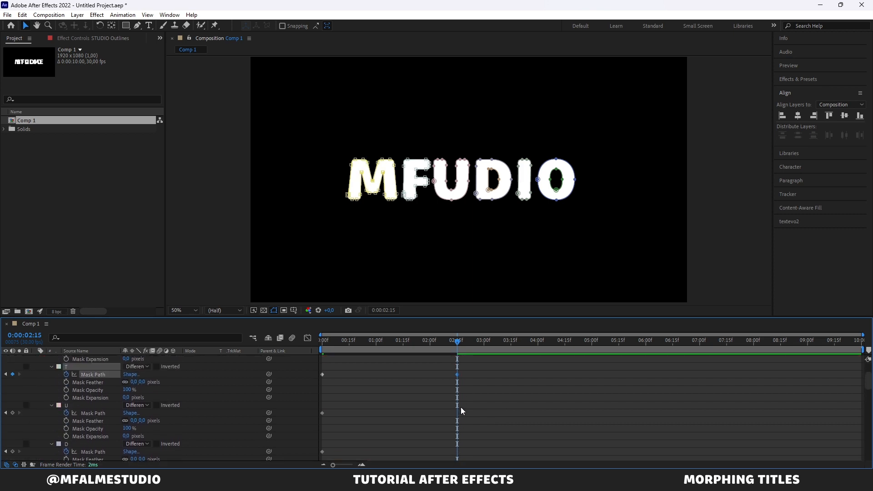
left_click(404, 416)
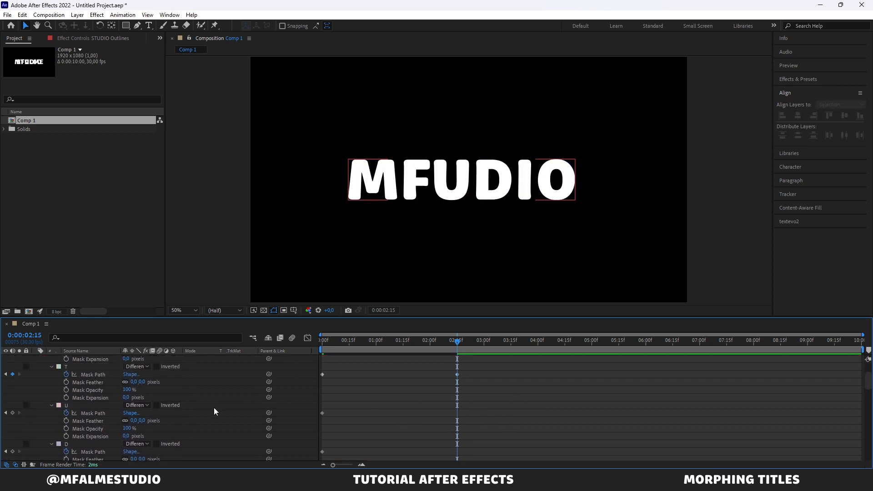
left_click(79, 406)
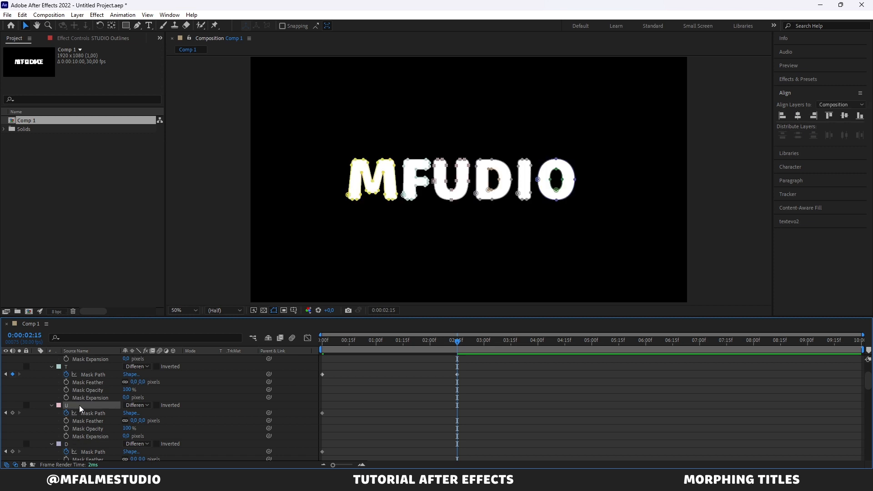
scroll(79, 405, "down", 4)
scroll(79, 405, "down", 4)
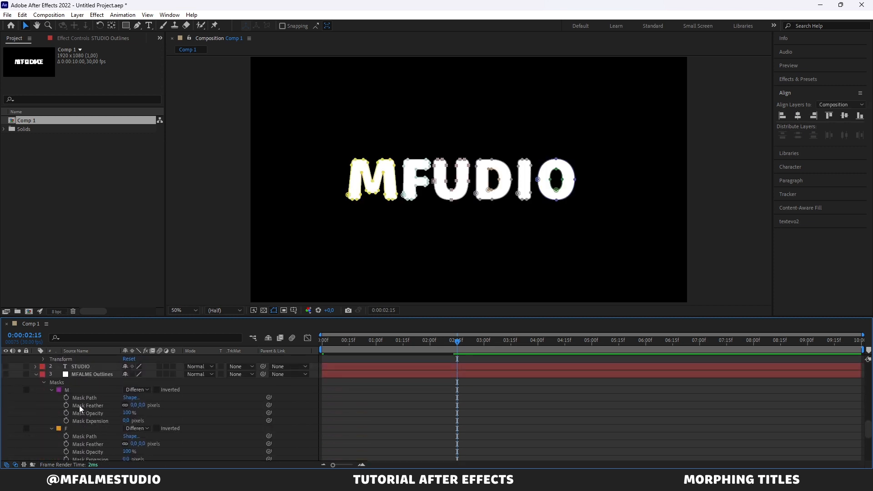
scroll(79, 405, "down", 6)
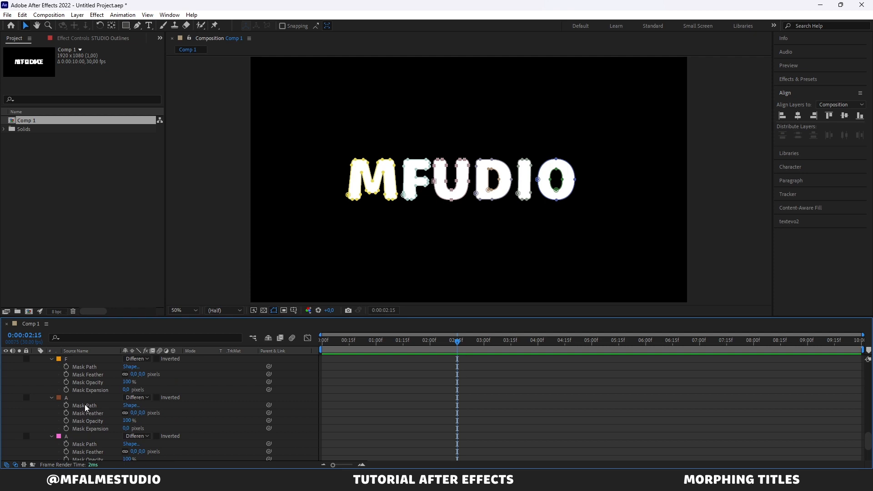
scroll(85, 405, "down", 2)
left_click(91, 375)
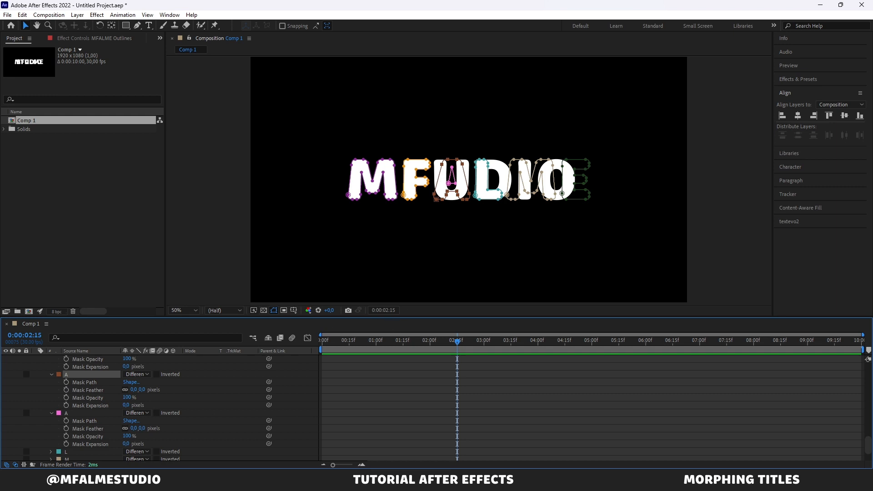
scroll(87, 424, "up", 12)
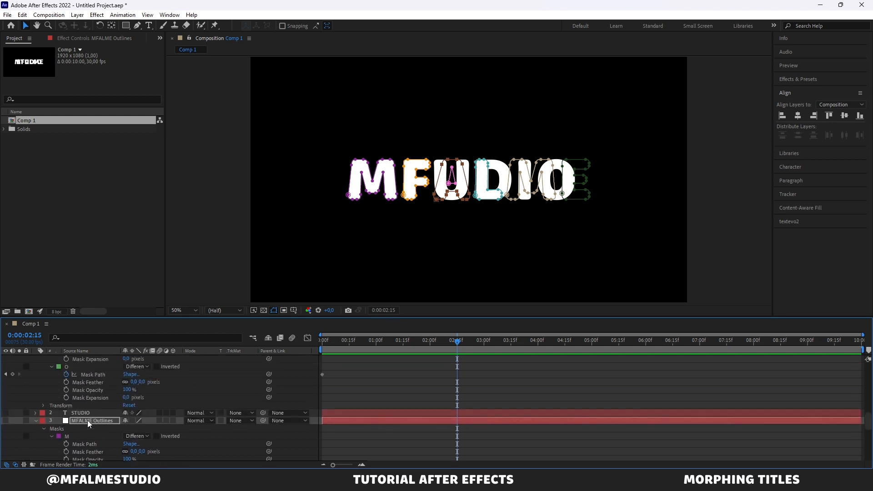
scroll(87, 420, "up", 4)
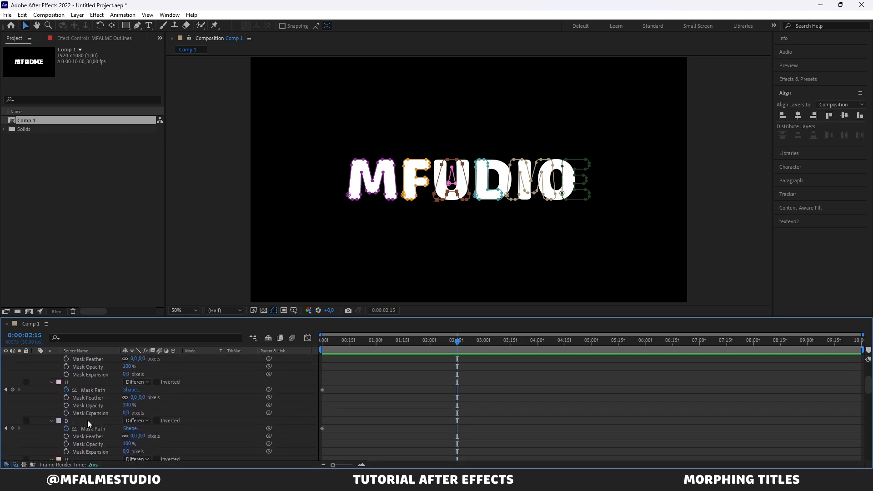
Step: Duplicate the U mask in STUDIO Outlines, place the copy directly below the original U mask and expand its properties
left_click(87, 383)
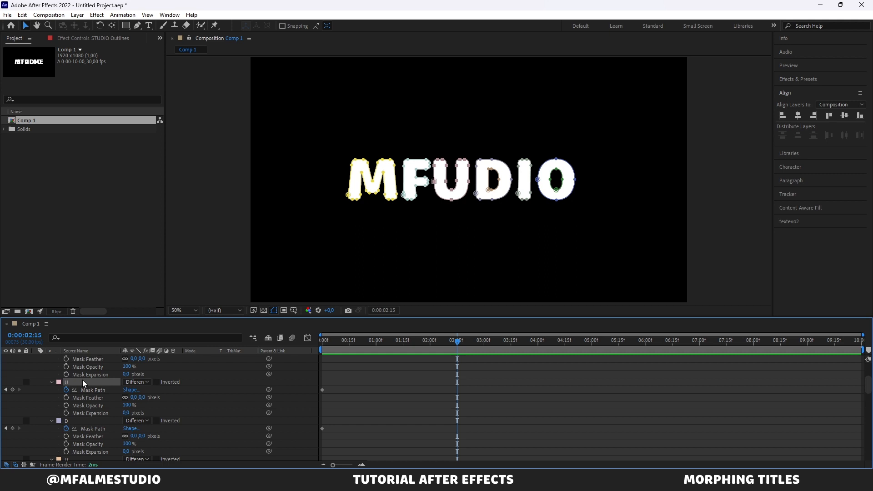
scroll(82, 380, "up", 8)
left_click(93, 358)
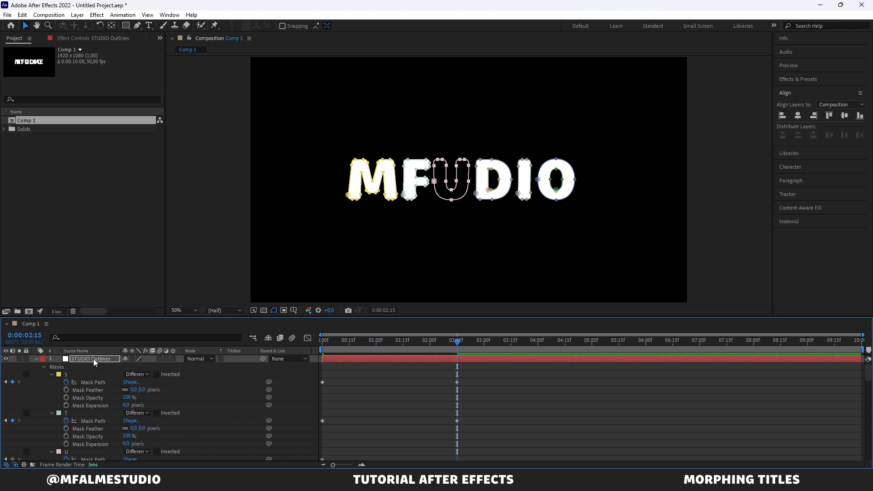
scroll(99, 400, "down", 5)
scroll(100, 400, "down", 4)
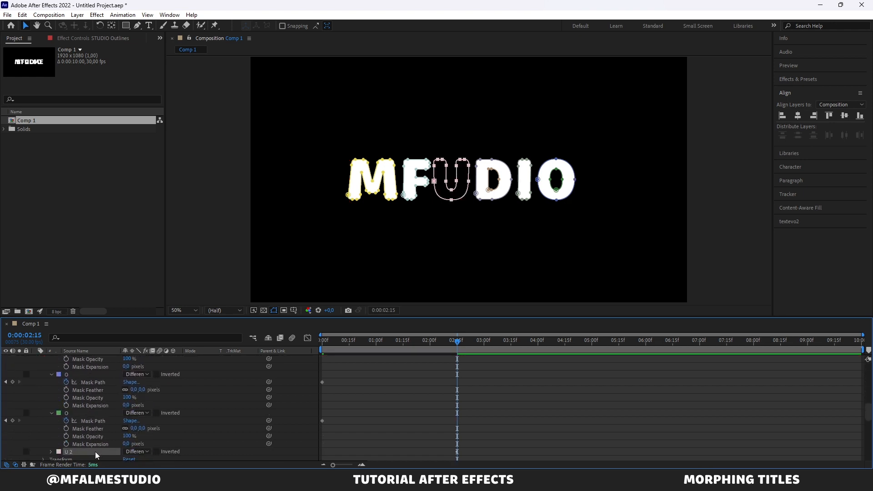
left_click_drag(95, 452, 105, 399)
left_click(51, 406)
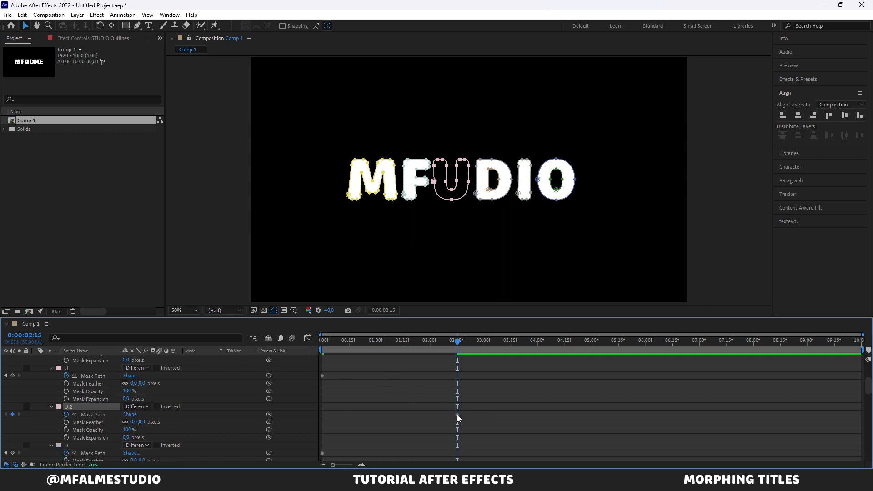
Step: Move the U 2 mask's Mask Path keyframe to 0:00:00:00
left_click(392, 342)
left_click_drag(392, 342, 317, 344)
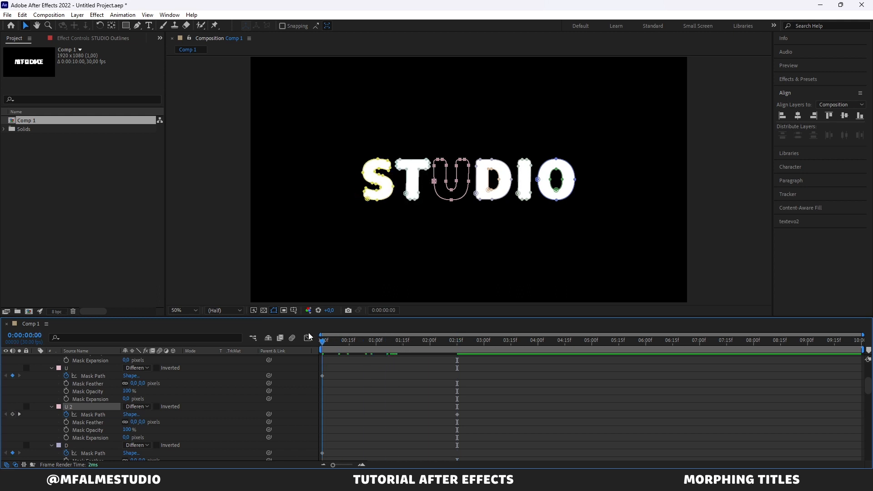
left_click_drag(457, 414, 381, 414)
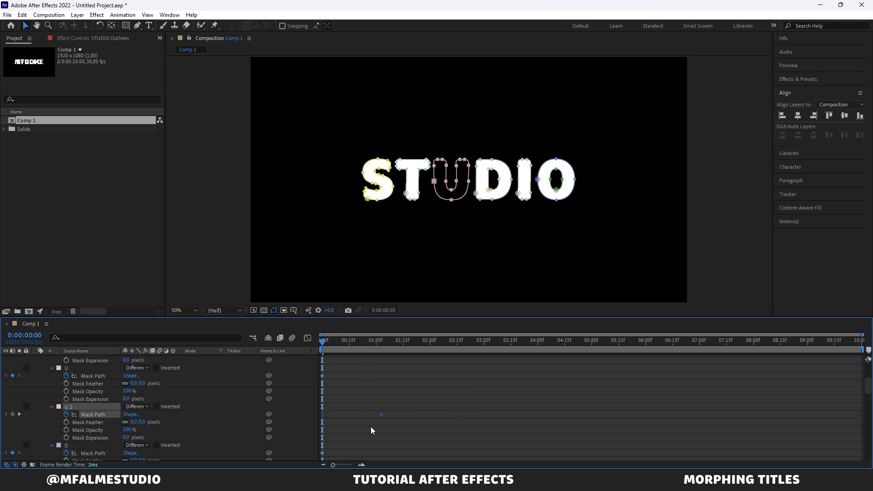
left_click_drag(328, 422, 323, 422)
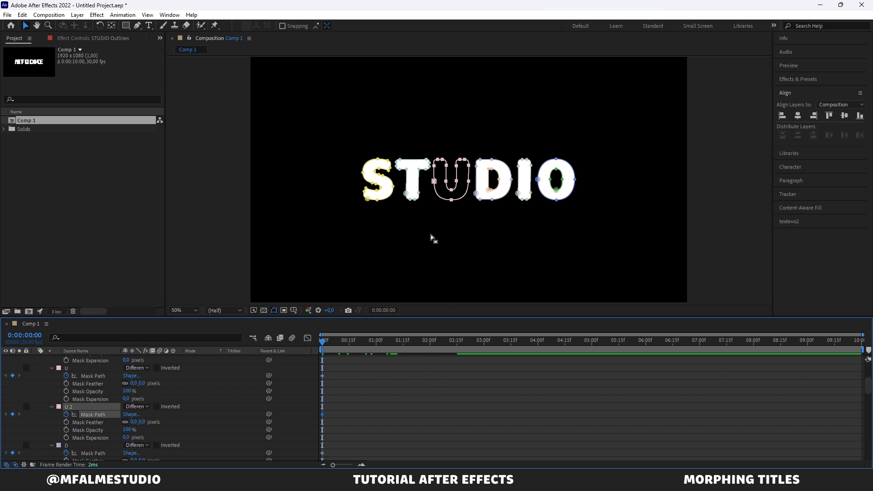
scroll(423, 394, "up", 3)
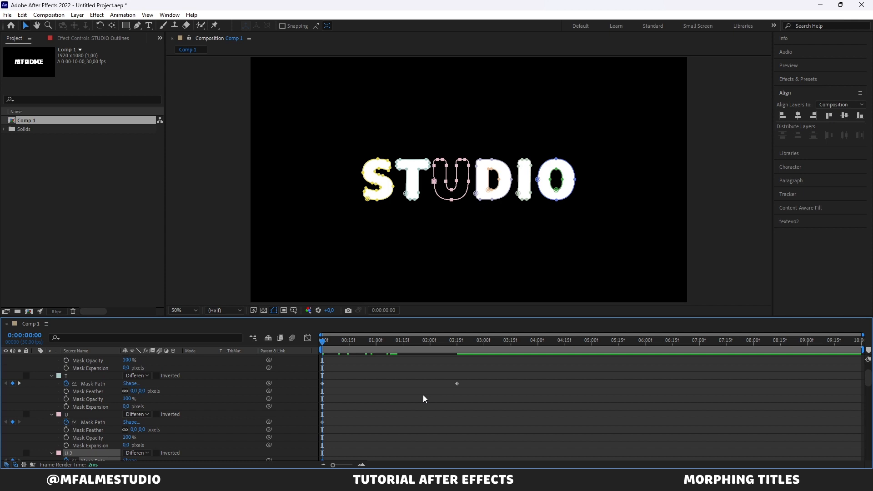
scroll(423, 395, "down", 2)
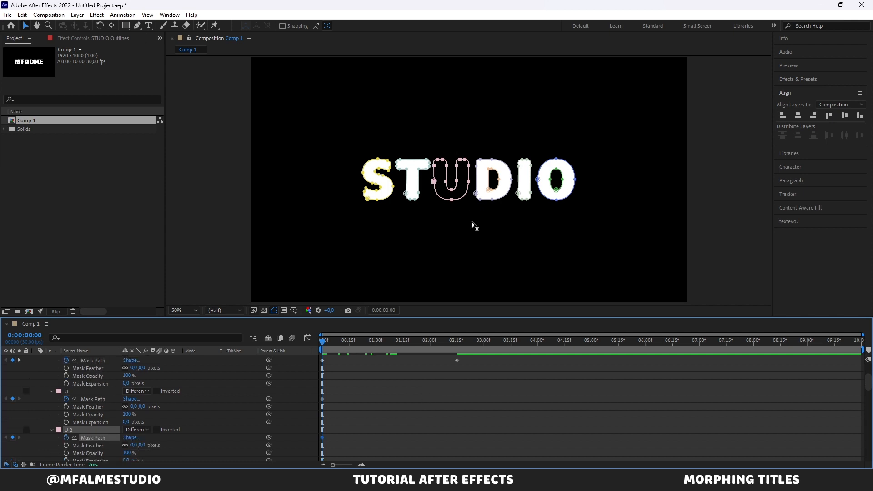
Step: At 0:00:02:15, copy the first A mask's path from MFALME Outlines onto the U mask's path in STUDIO Outlines
key("k")
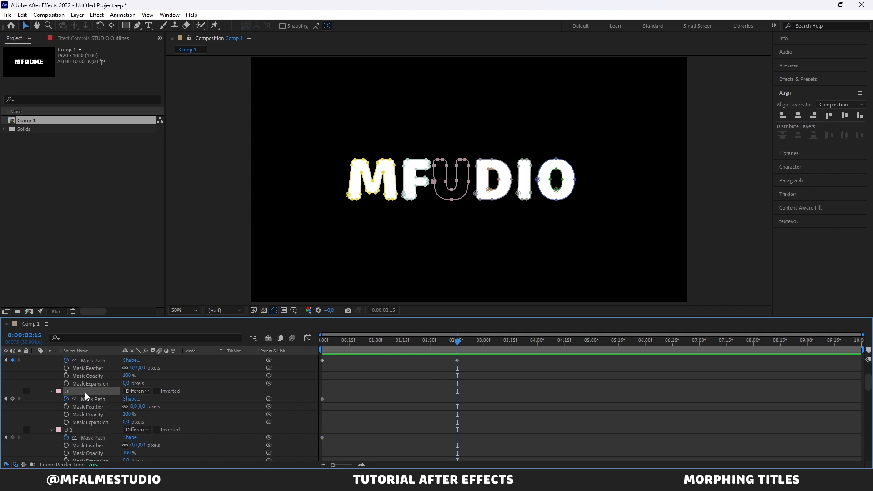
scroll(94, 405, "down", 5)
scroll(94, 406, "down", 10)
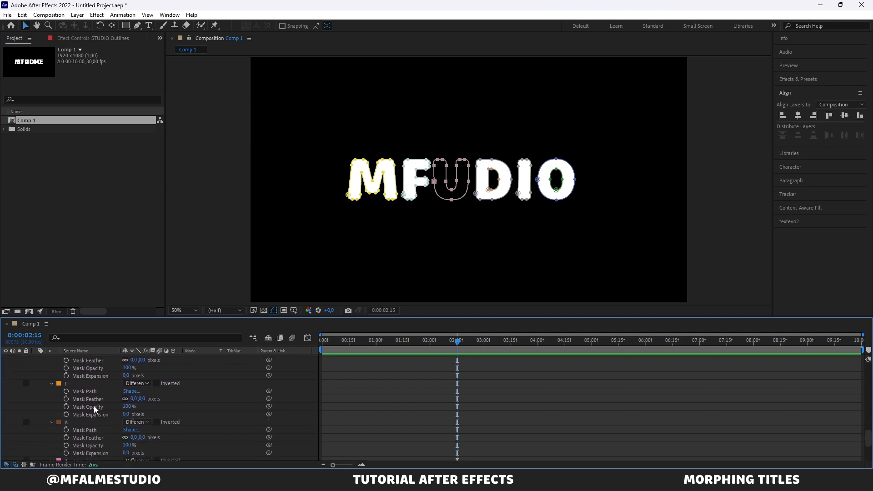
left_click(91, 409)
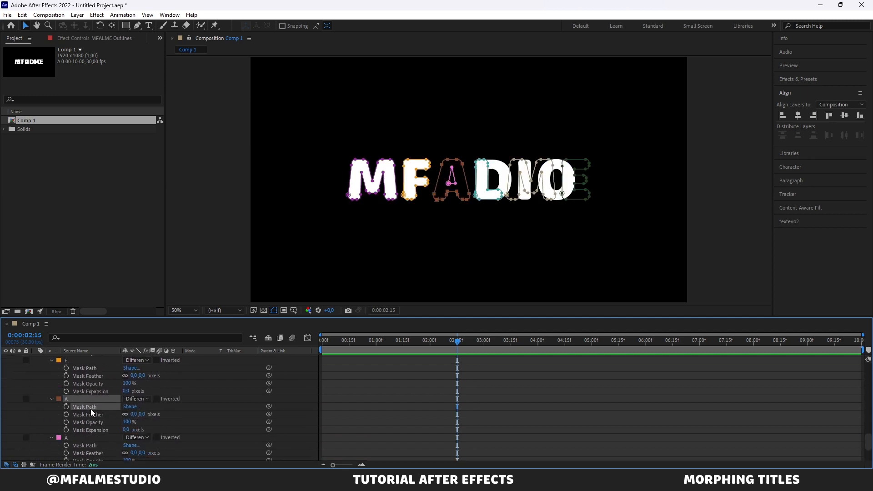
scroll(91, 408, "up", 16)
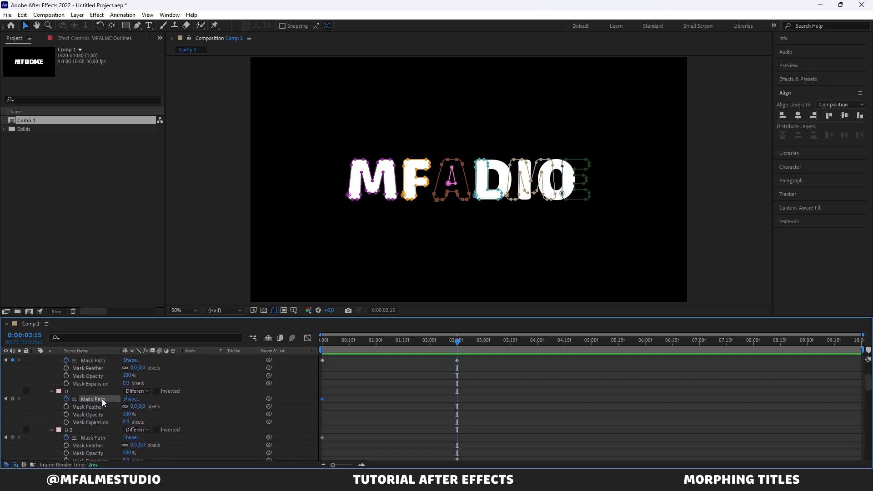
left_click(102, 399)
key("ctrl+v")
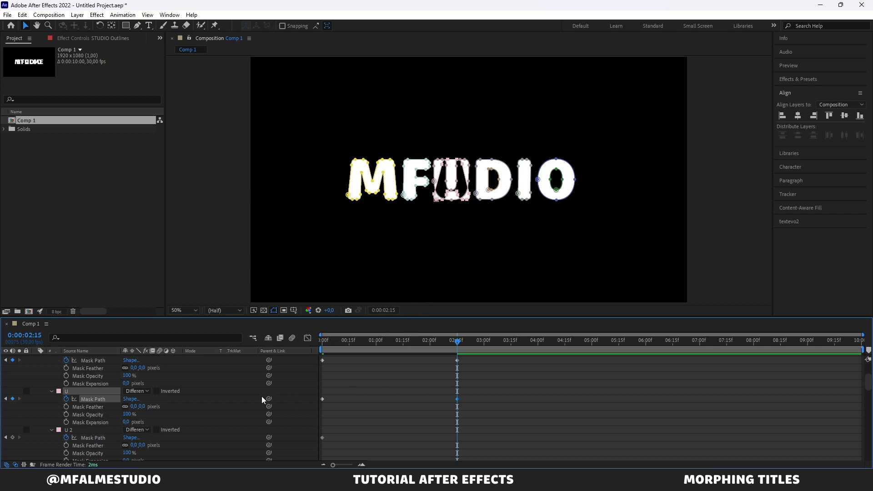
Step: Copy the second A mask's path from MFALME Outlines onto the U 2 mask's path in STUDIO Outlines at 0:00:02:15
scroll(130, 421, "up", 5)
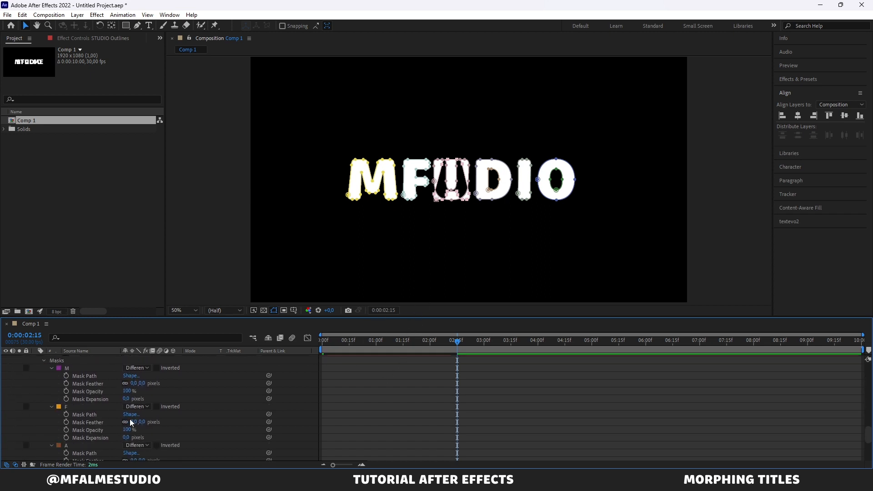
scroll(130, 419, "down", 3)
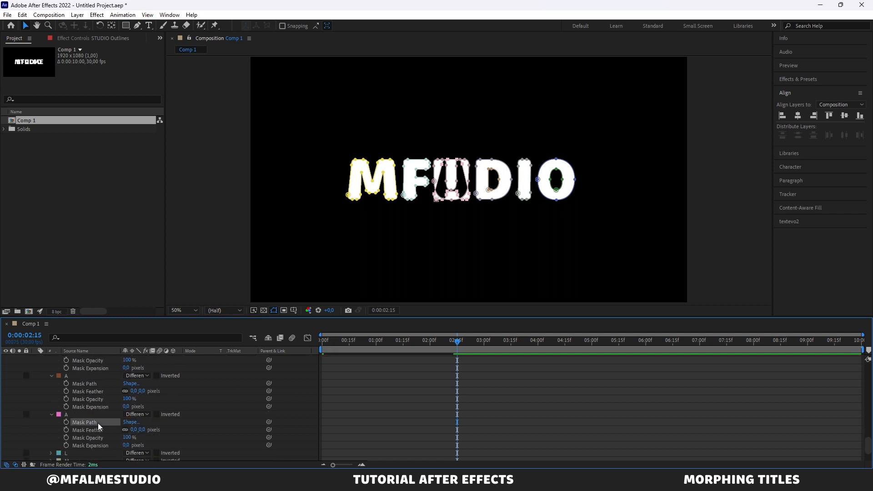
left_click(97, 423)
scroll(99, 423, "up", 16)
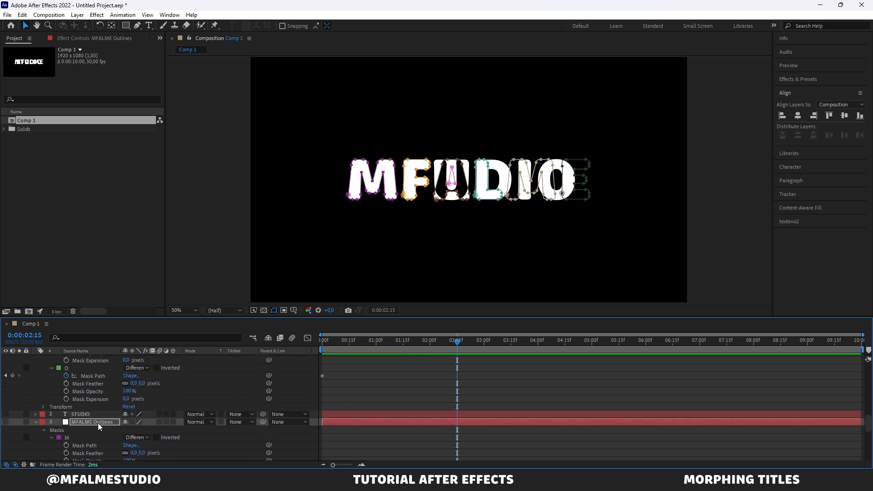
left_click(97, 437)
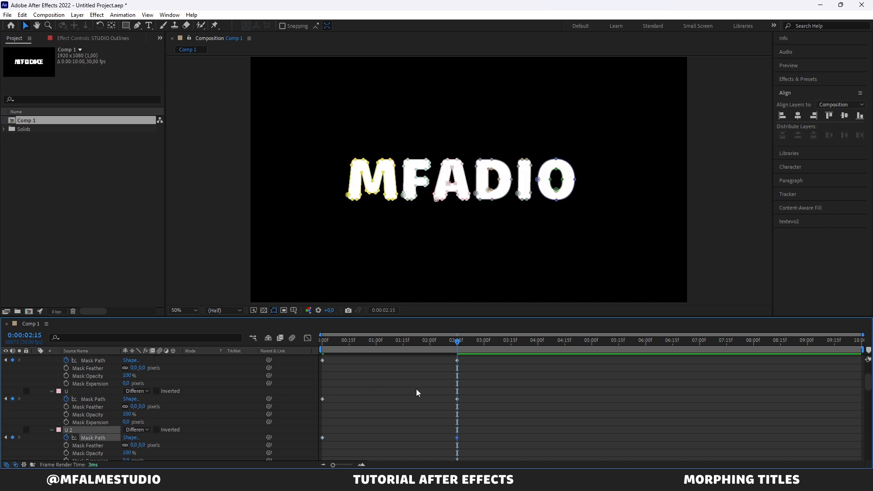
Step: Return to the start of the timeline and check the U letter with the masks deselected
scroll(419, 395, "down", 1)
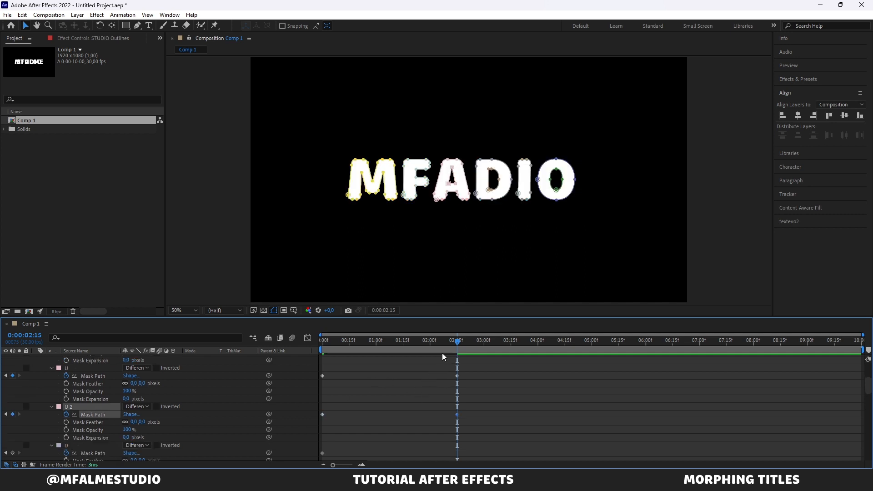
left_click_drag(435, 342, 256, 356)
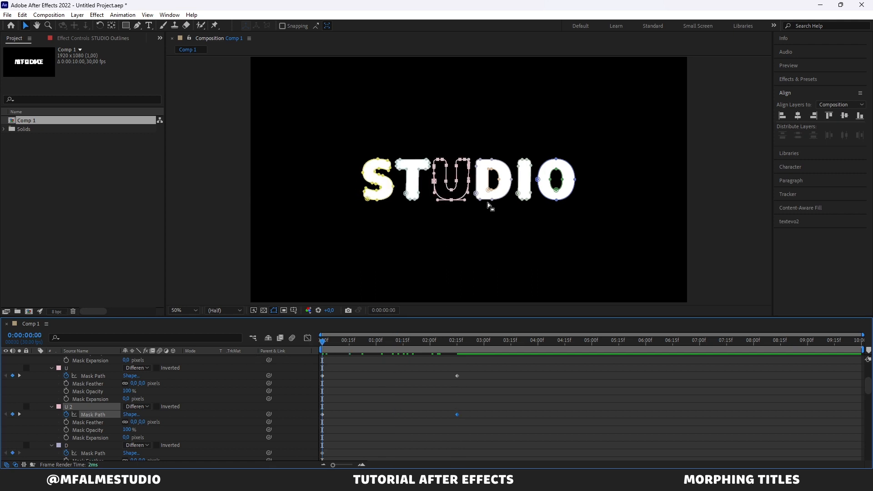
left_click(760, 190)
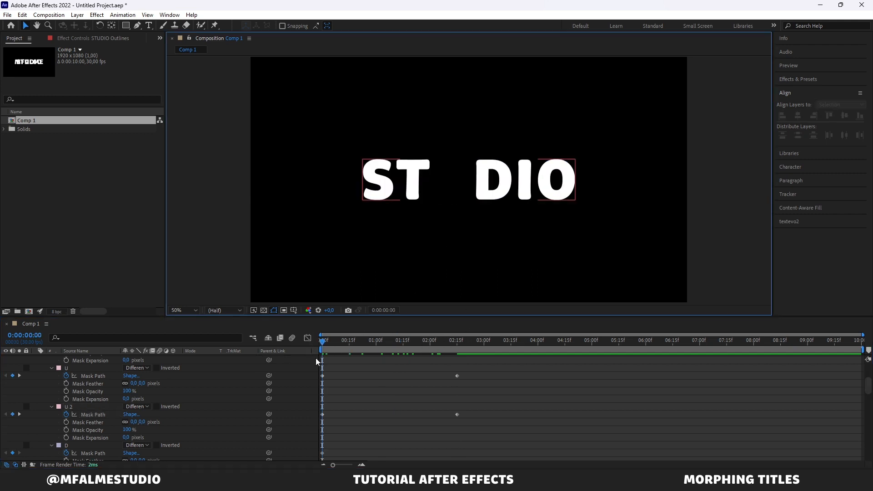
left_click(411, 414)
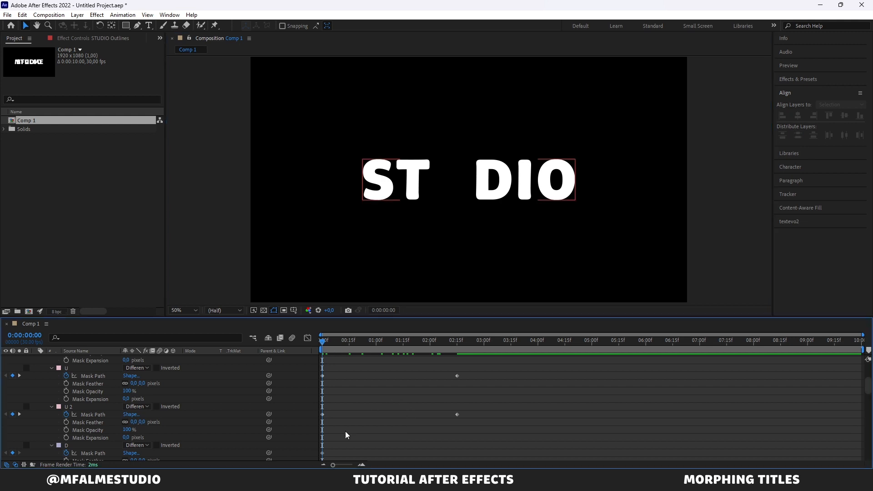
Step: Add a Mask Expansion keyframe to the U 2 mask at 0:00:02:13
left_click_drag(445, 341, 453, 341)
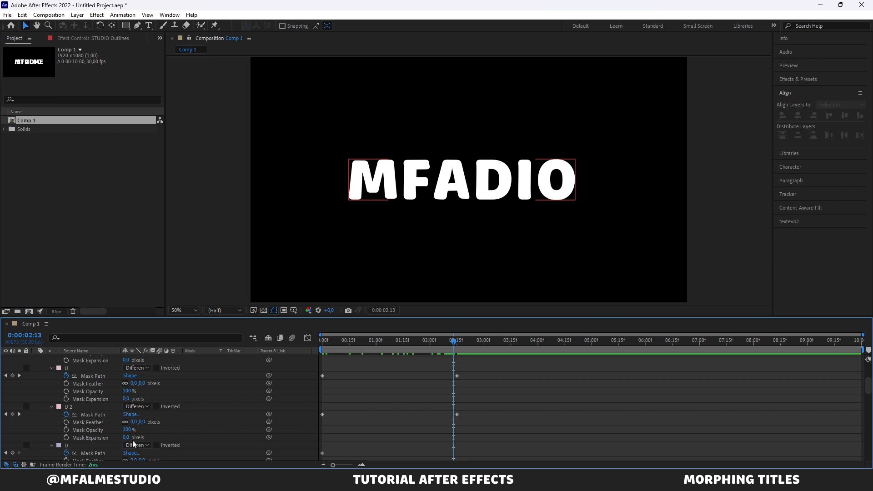
left_click_drag(455, 341, 454, 343)
left_click(66, 437)
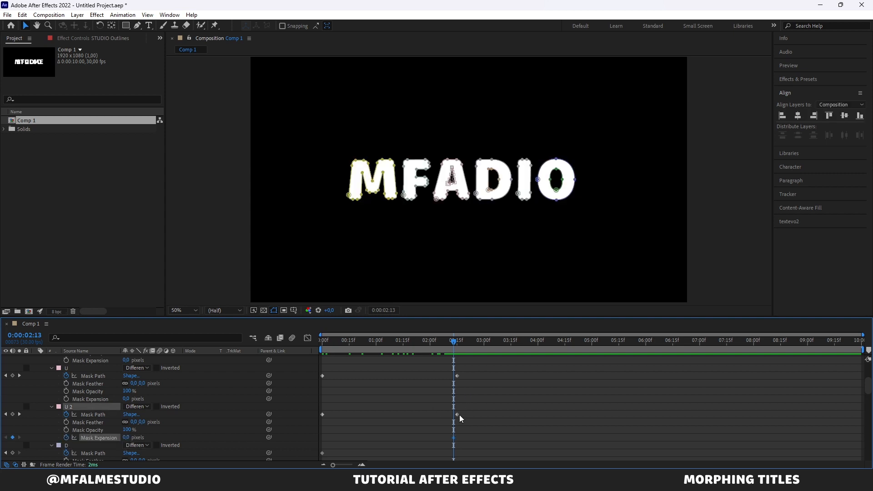
Step: At 0:00:00:00, set the U 2 mask's Mask Expansion to -31 pixels and scrub through the U-to-A morph
left_click_drag(449, 344, 297, 347)
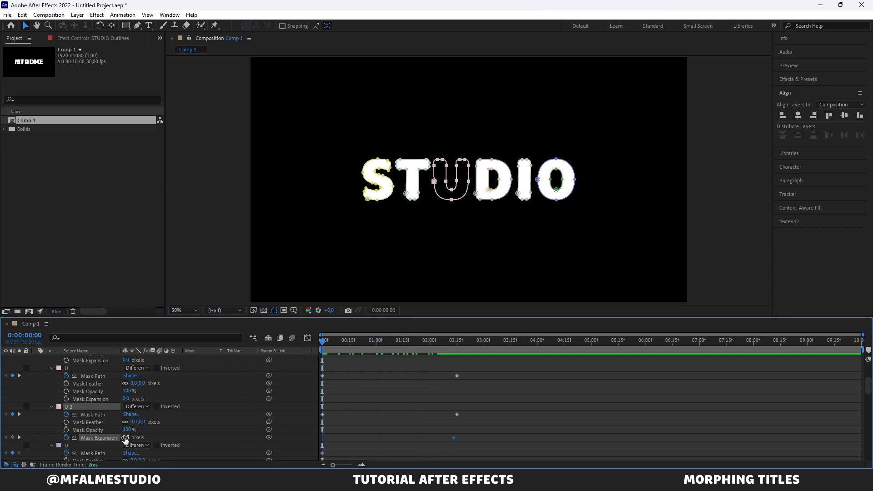
left_click_drag(126, 436, 111, 438)
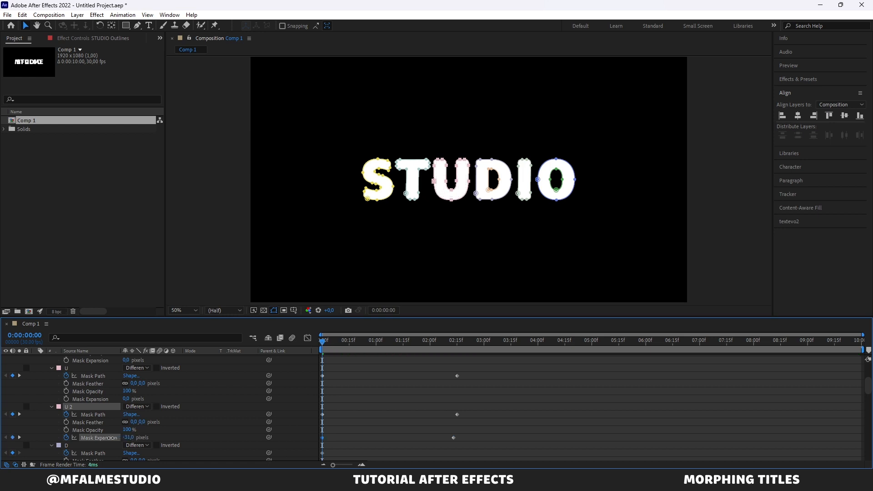
left_click(402, 382)
left_click_drag(353, 348, 462, 334)
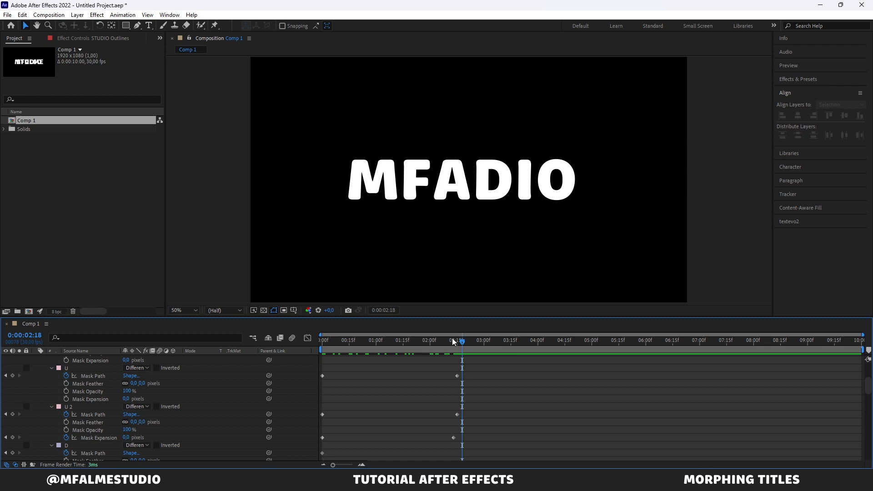
Step: Scrub the timeline between 0:00:00:00 and 0:00:02:21 to review the U-to-A morph
scroll(452, 338, "down", 1)
scroll(451, 339, "down", 1)
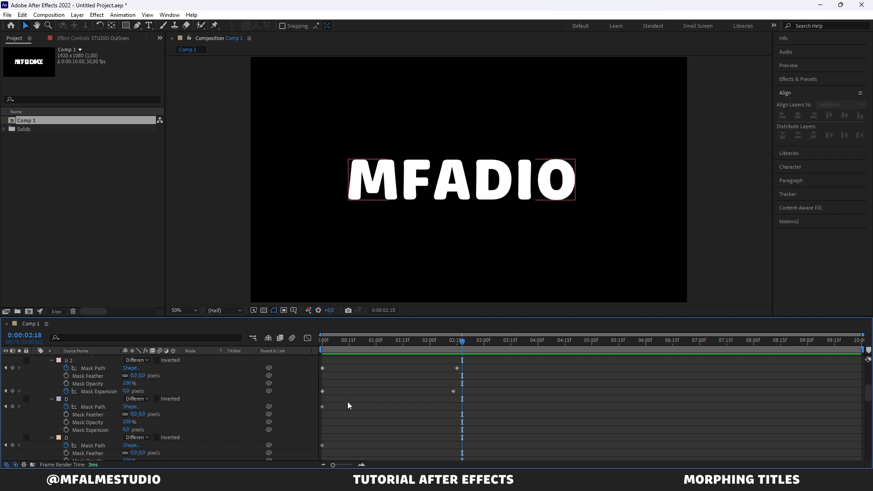
left_click_drag(363, 342, 457, 371)
left_click_drag(307, 364, 467, 374)
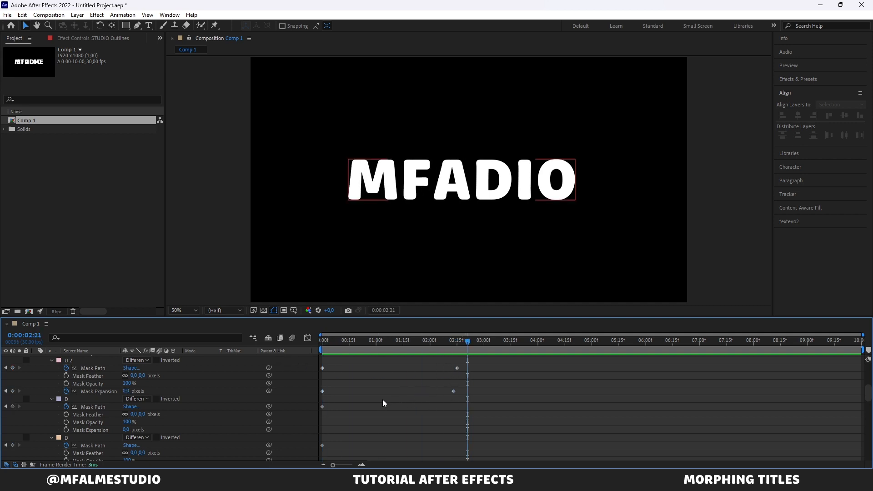
left_click_drag(357, 346, 307, 344)
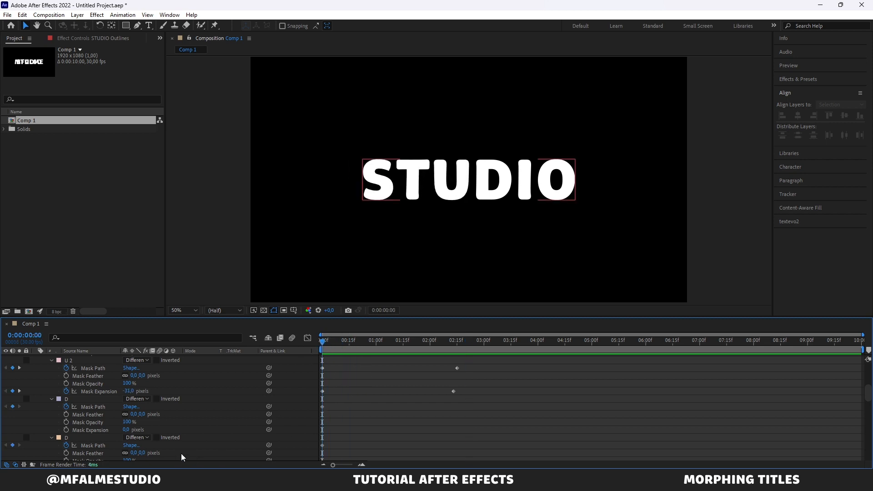
Step: Copy the L mask's path from MFALME Outlines onto the first D mask's path in STUDIO Outlines at 0:00:02:13
scroll(116, 427, "down", 2)
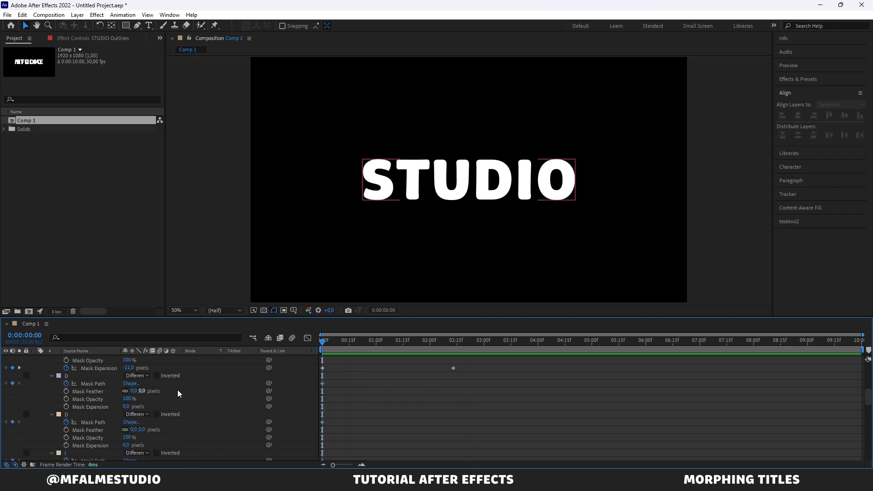
left_click_drag(415, 351, 452, 351)
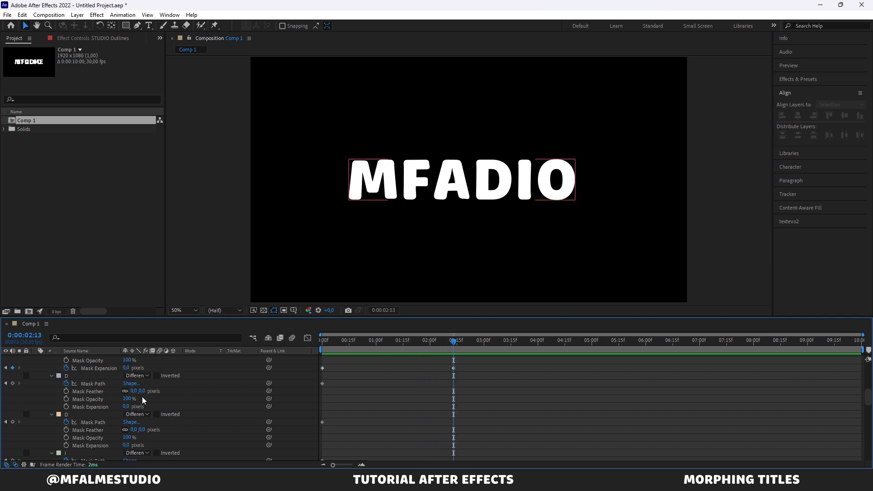
scroll(83, 403, "down", 5)
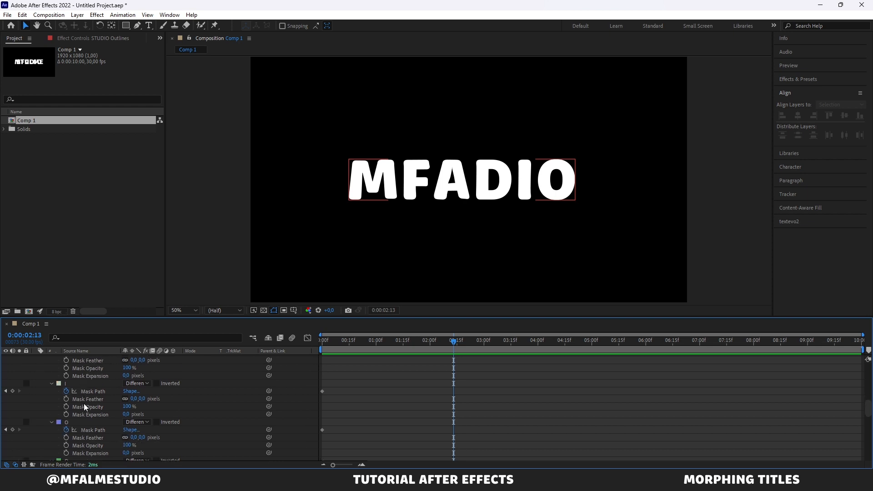
scroll(84, 403, "down", 5)
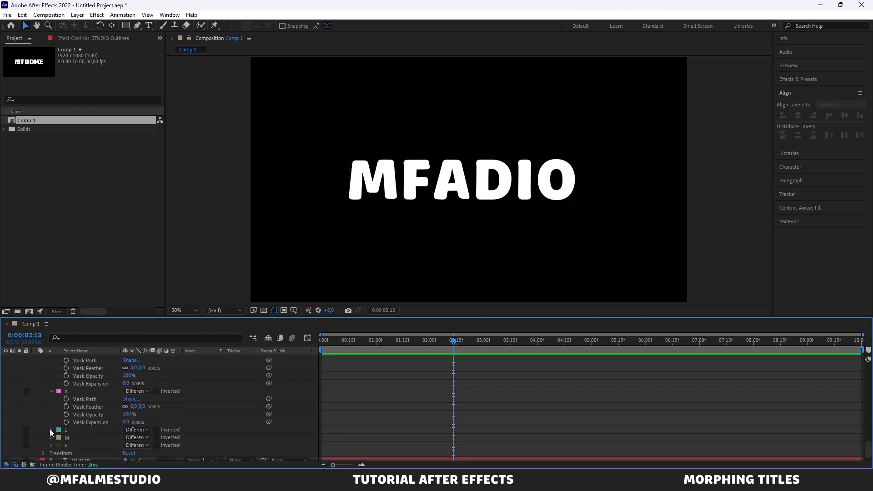
left_click(50, 429)
scroll(81, 427, "down", 2)
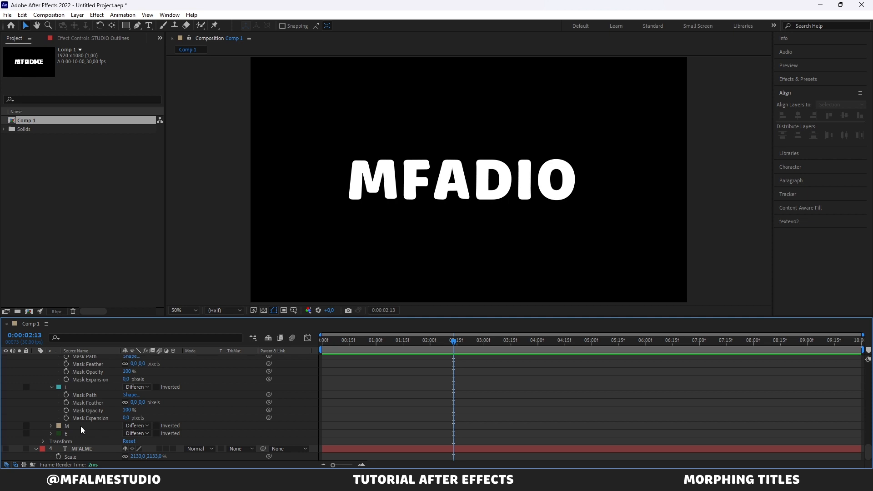
left_click(97, 395)
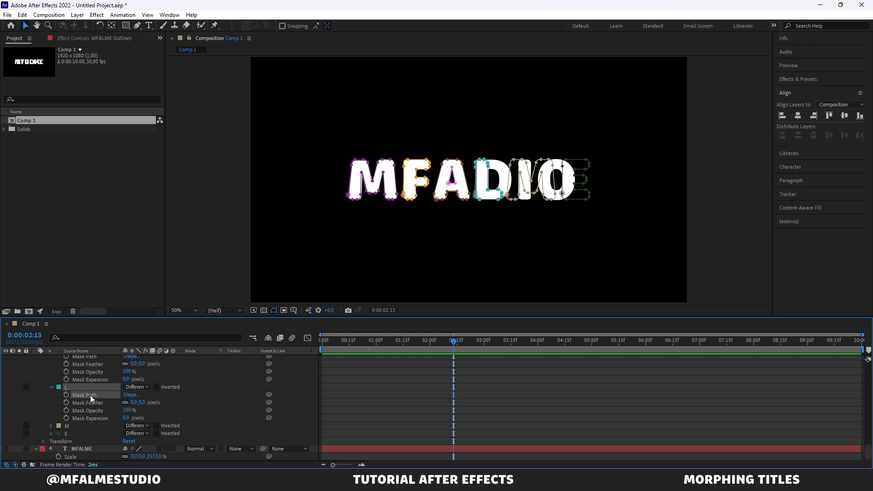
scroll(90, 395, "up", 13)
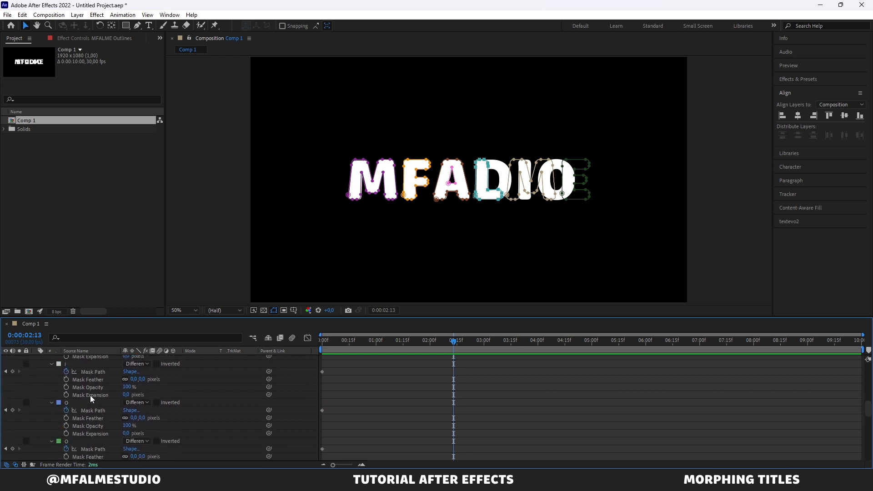
scroll(99, 405, "down", 3)
scroll(98, 395, "up", 4)
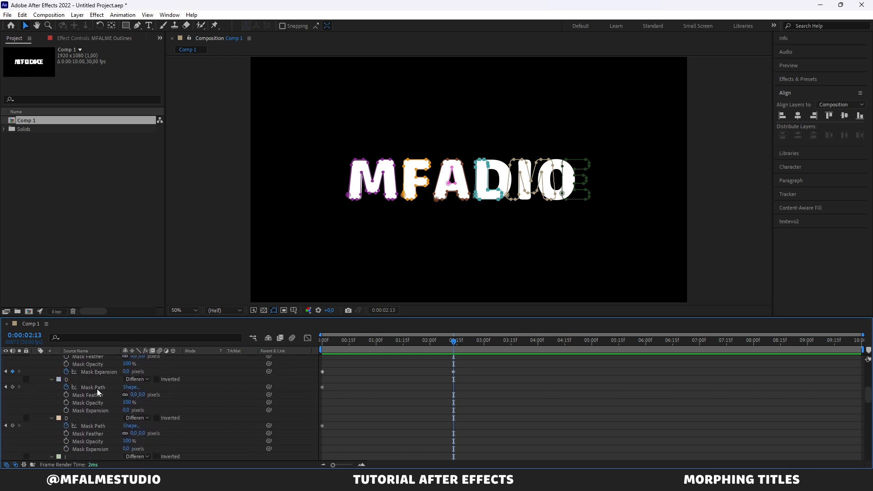
left_click(93, 390)
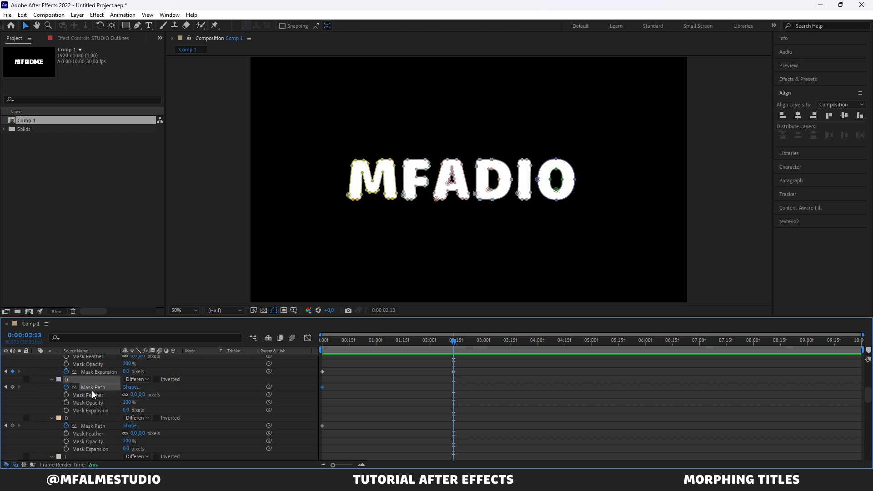
key("ctrl+v")
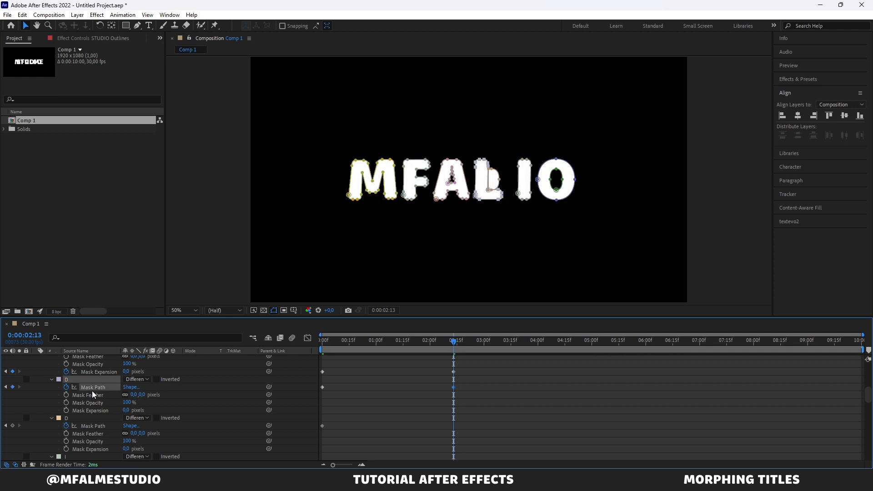
Step: Paste the same L path onto the second D mask's path in STUDIO Outlines at 0:00:02:13
scroll(93, 394, "down", 1)
left_click(93, 403)
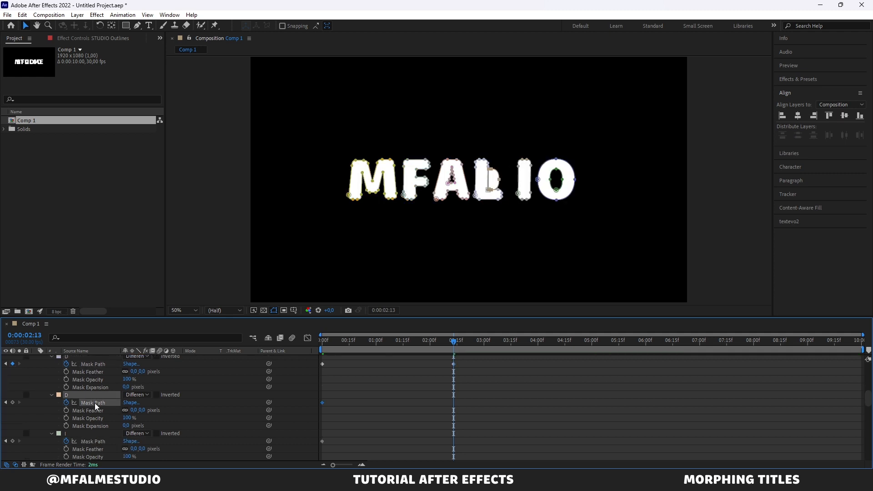
key("ctrl+v")
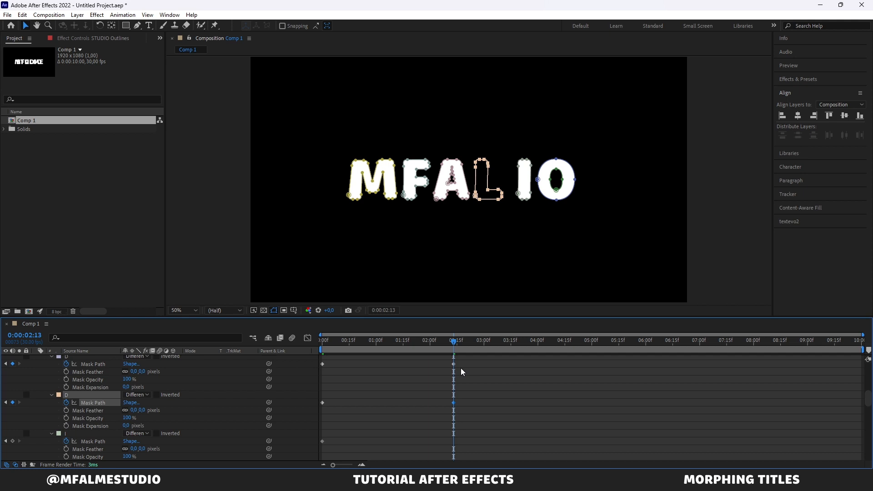
Step: At 0:00:02:11, set the second D mask's Mask Expansion to -33 pixels and add a keyframe for it
left_click_drag(454, 348, 450, 347)
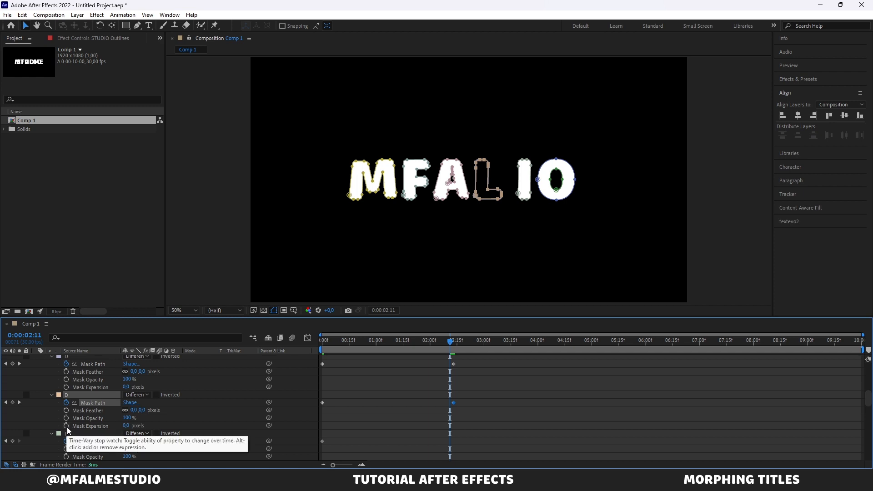
left_click_drag(126, 426, 111, 425)
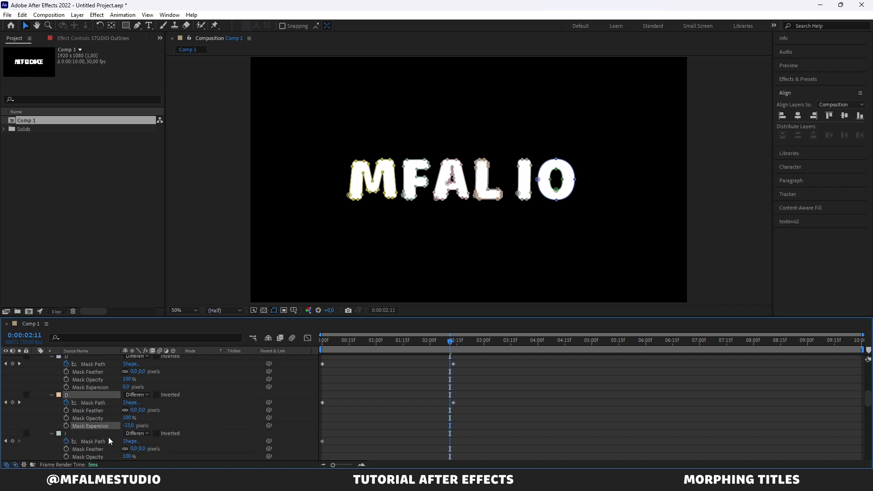
left_click(67, 425)
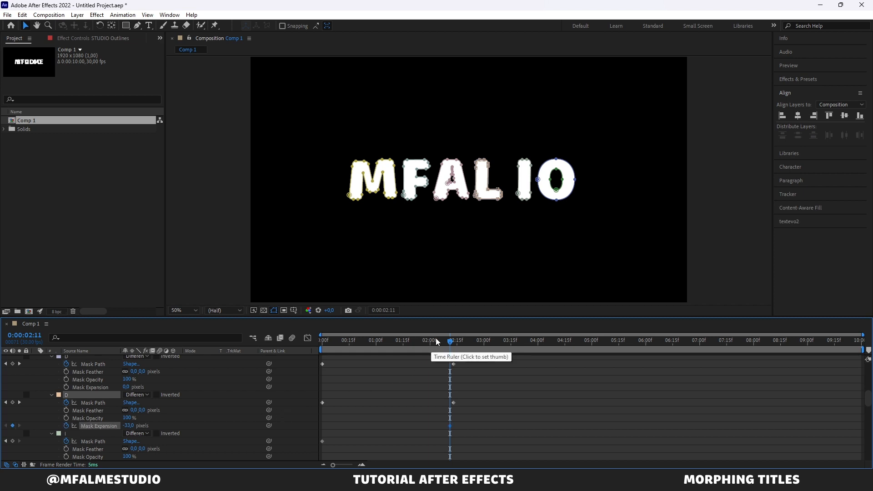
Step: At 0:00:00:00, set the second D mask's Mask Expansion to 0 pixels and scrub through the D-to-L morph
left_click_drag(436, 342, 276, 361)
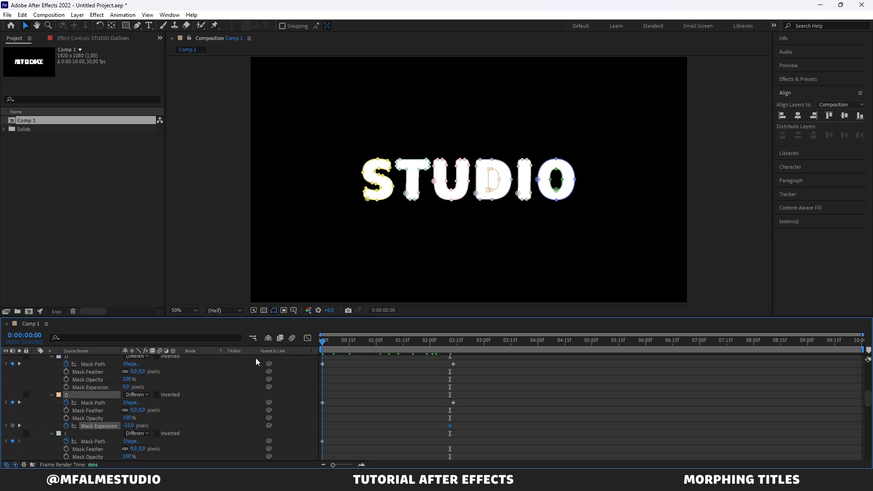
left_click(129, 426)
type("0")
key("Return")
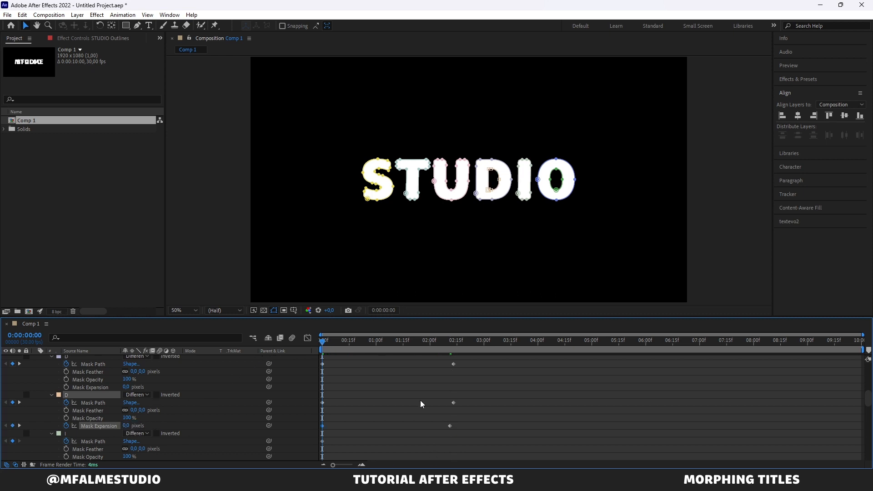
left_click_drag(342, 344, 454, 361)
left_click(374, 395)
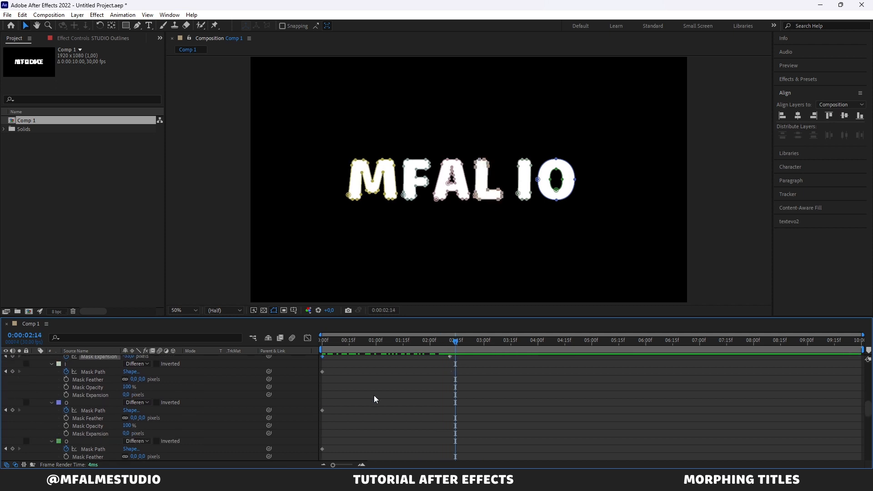
Step: Copy the second M mask's path from MFALME Outlines onto the I mask's path in STUDIO Outlines at 0:00:02:13
scroll(374, 395, "down", 5)
scroll(374, 395, "down", 3)
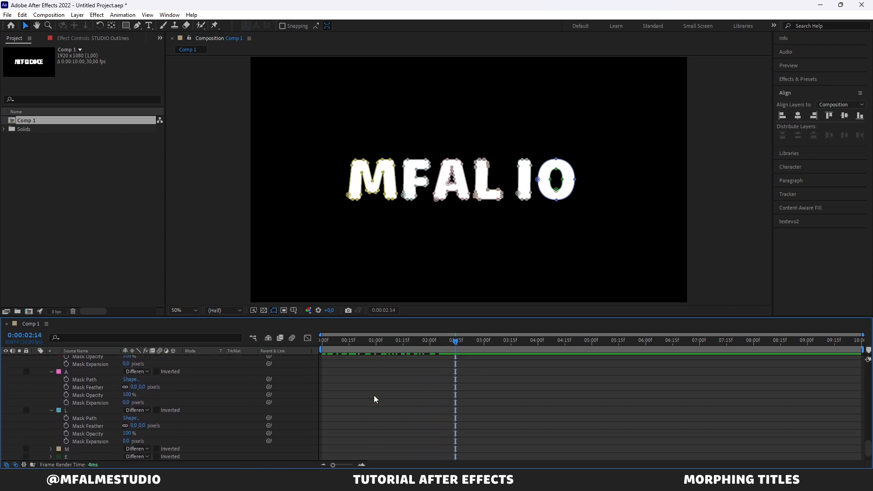
left_click(51, 426)
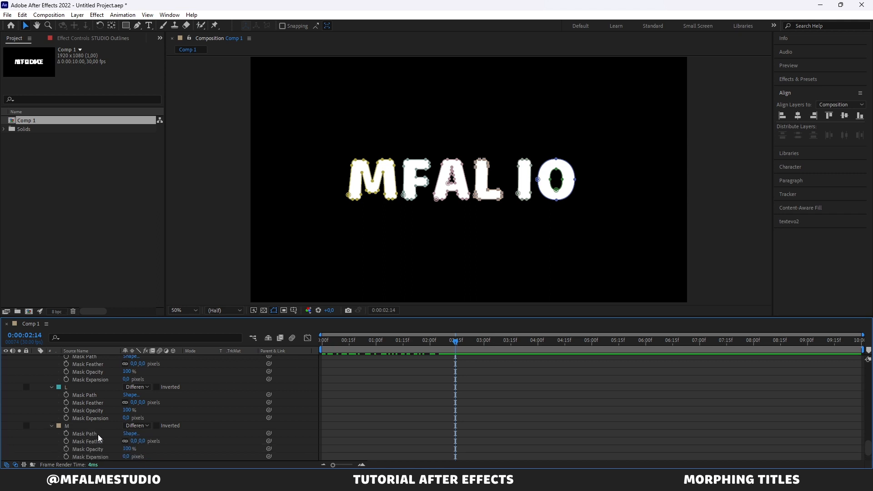
scroll(97, 435, "down", 1)
scroll(446, 348, "up", 15)
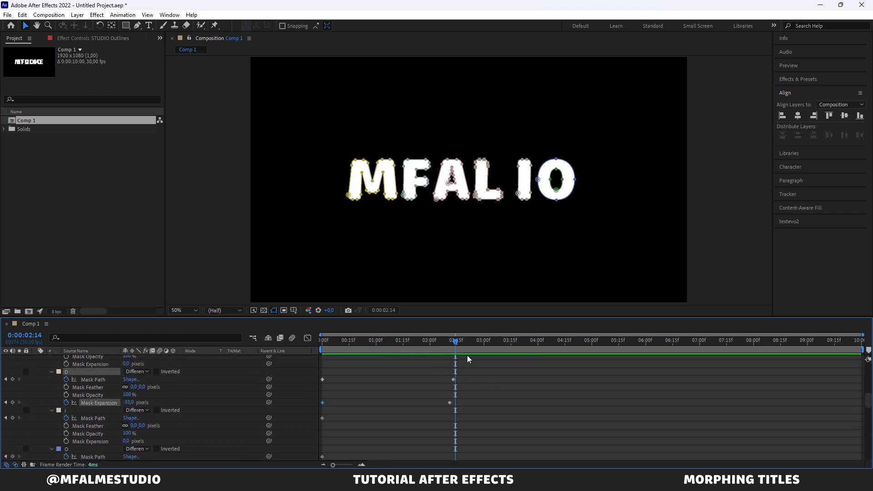
left_click(451, 340)
scroll(415, 392, "down", 10)
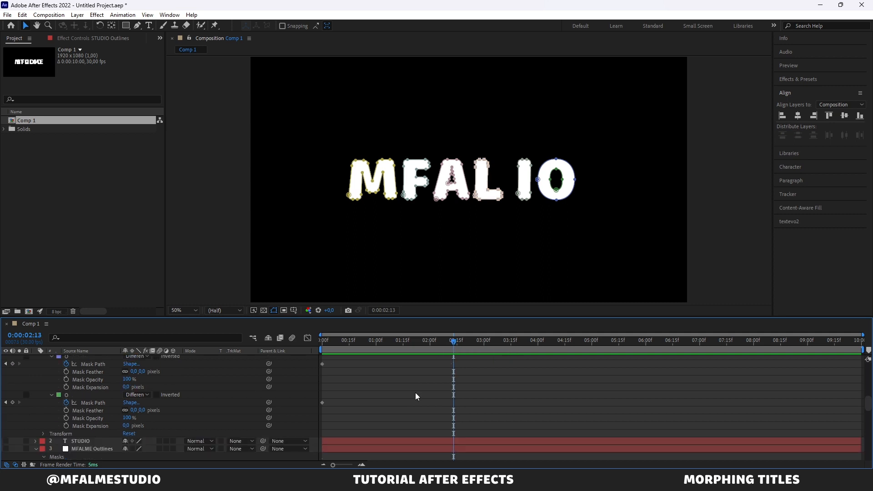
scroll(415, 392, "down", 5)
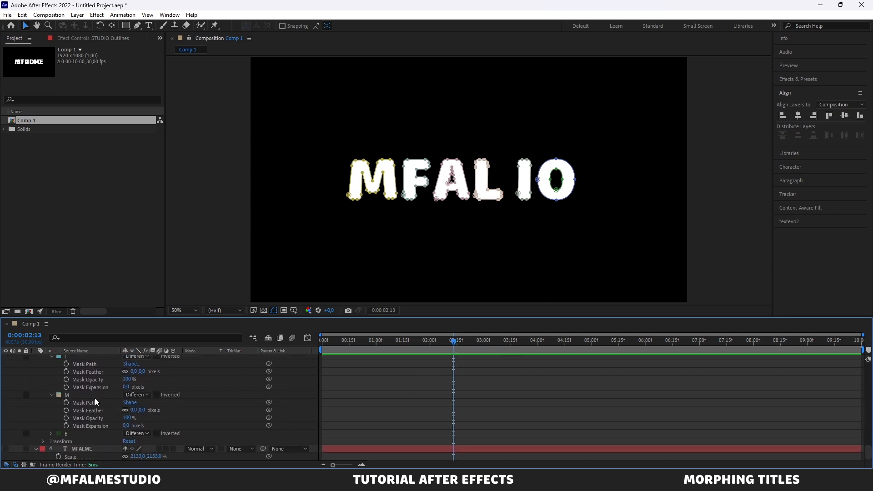
left_click(95, 403)
scroll(94, 401, "up", 10)
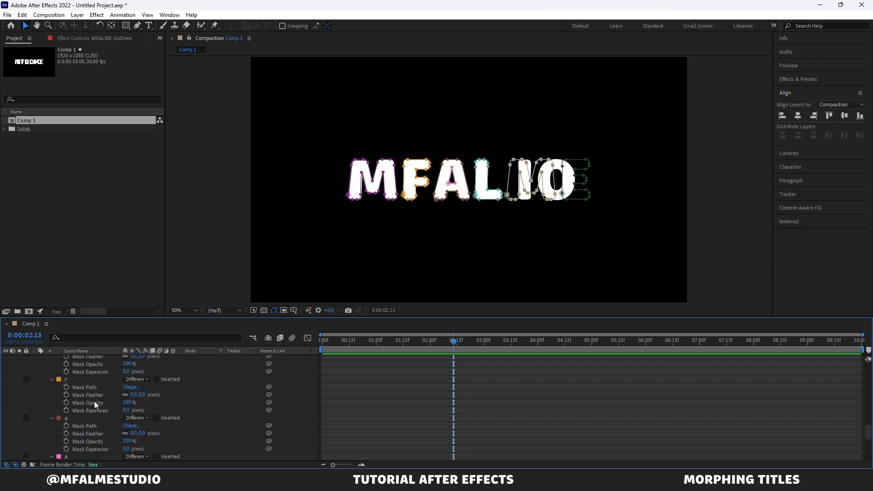
scroll(94, 401, "up", 1)
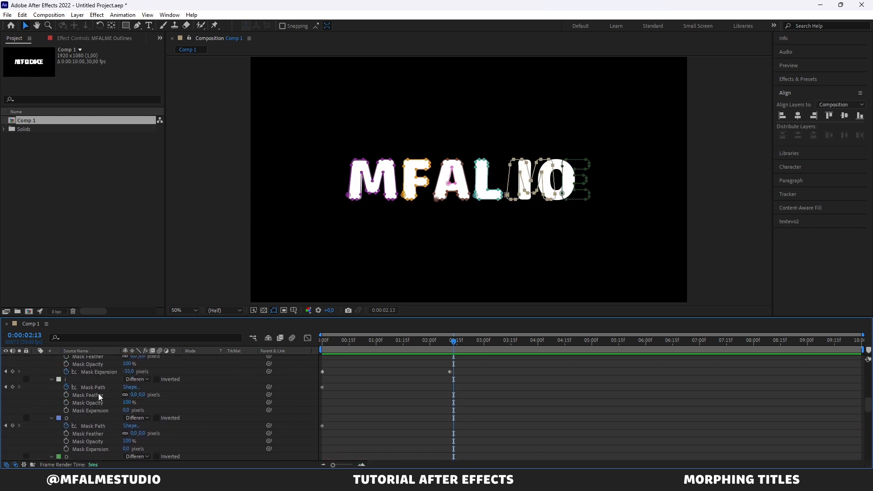
left_click(100, 388)
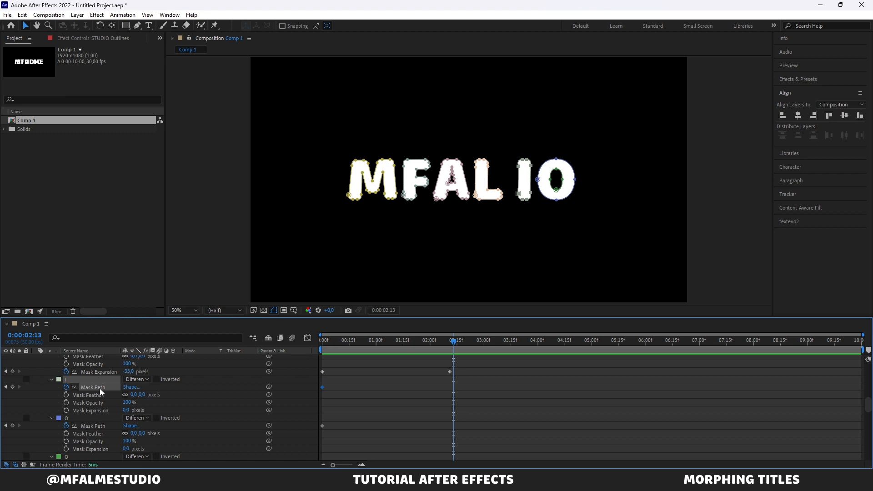
key("ctrl+v")
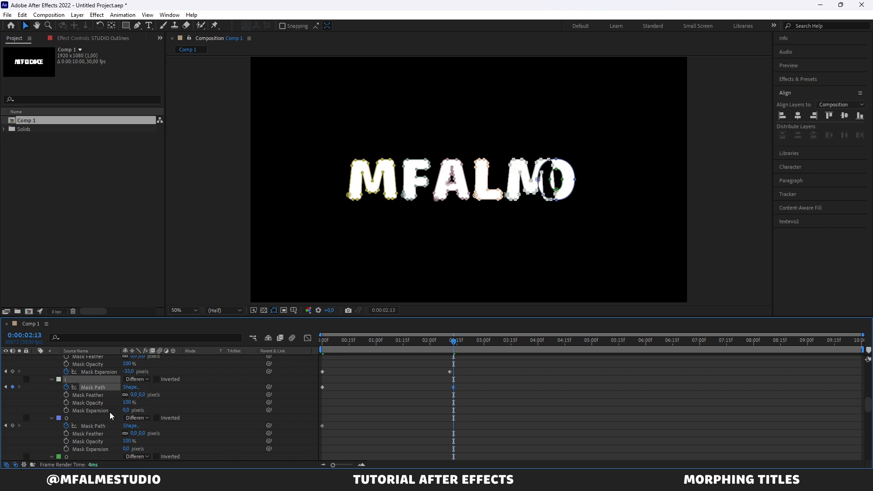
Step: Copy the E mask's path from MFALME Outlines onto both O masks' paths in STUDIO Outlines at 0:00:02:13
scroll(110, 412, "down", 6)
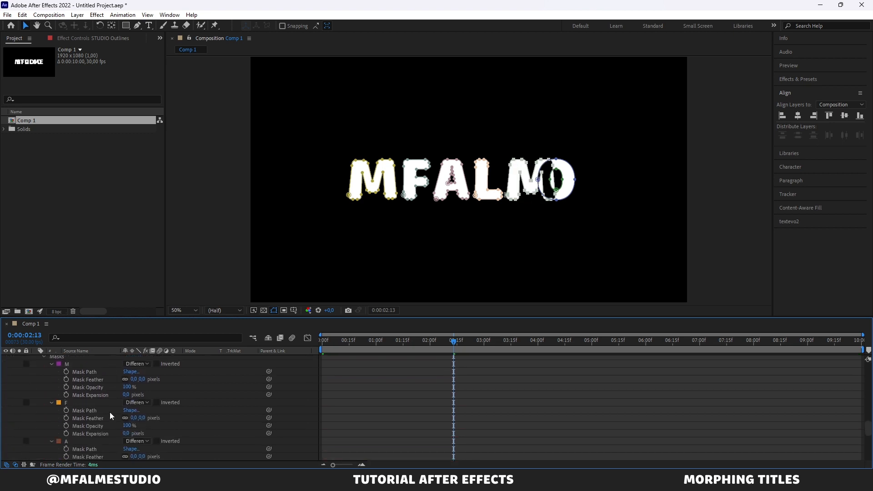
scroll(110, 412, "down", 5)
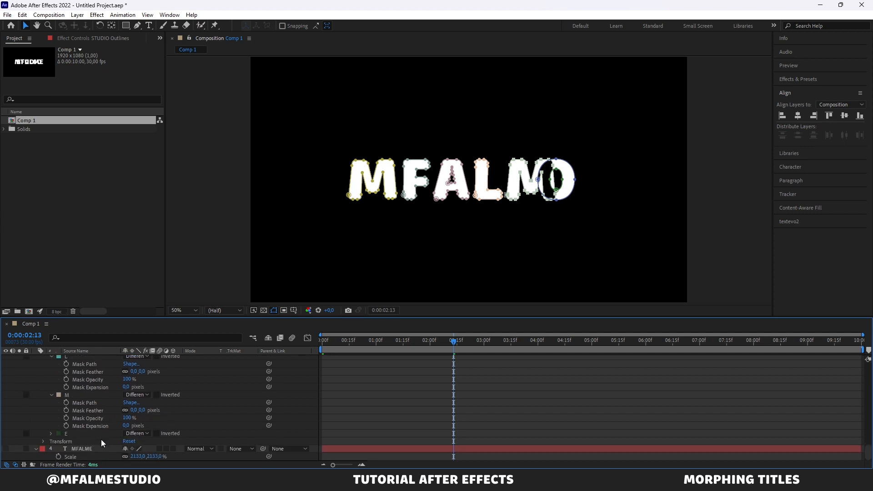
left_click(50, 433)
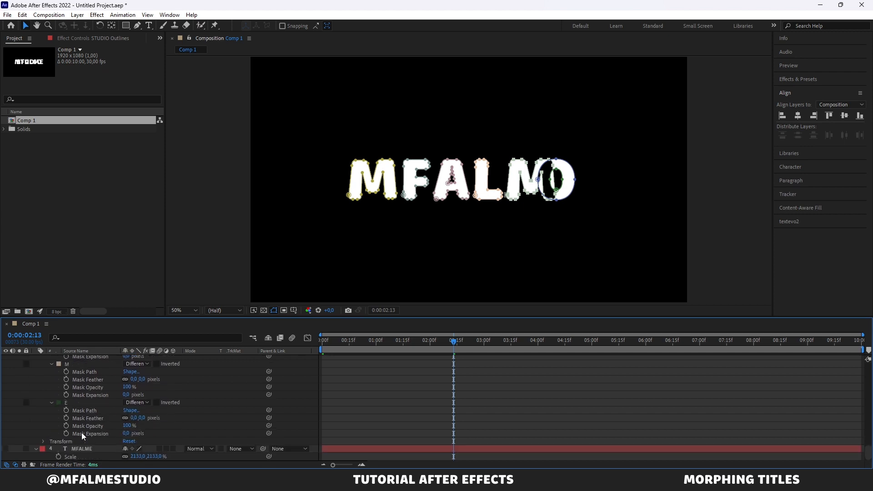
left_click(98, 411)
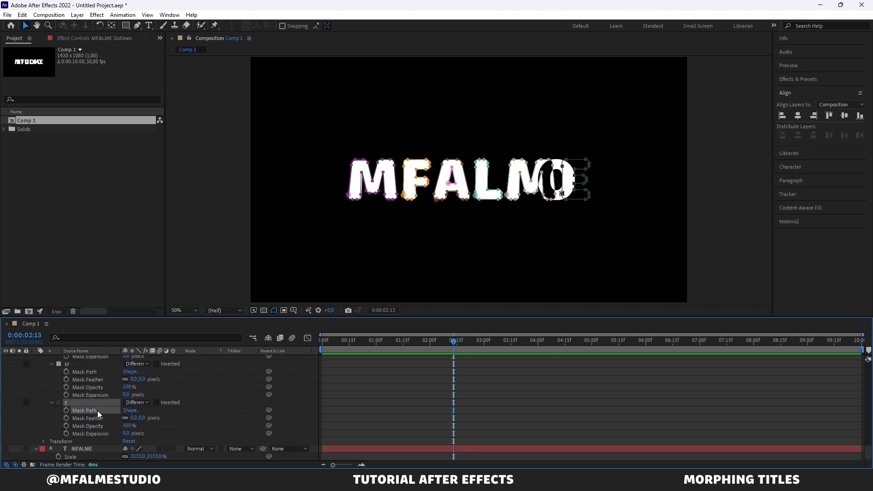
scroll(97, 411, "up", 10)
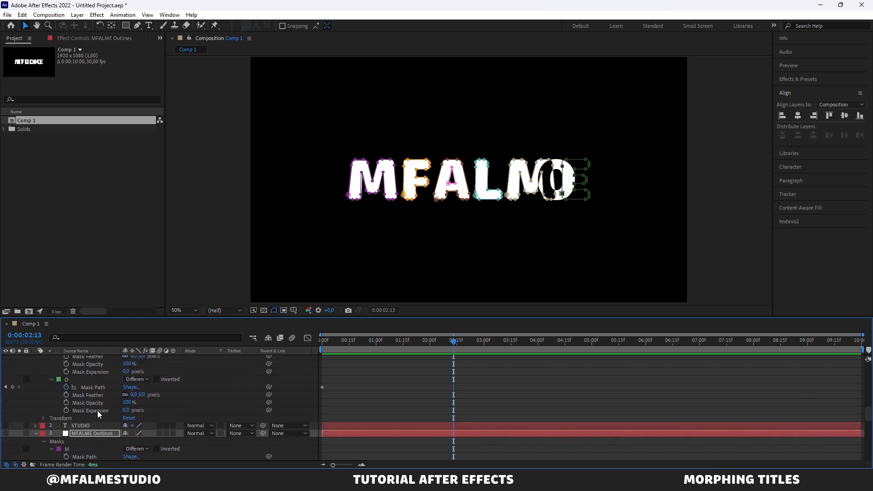
left_click(100, 372)
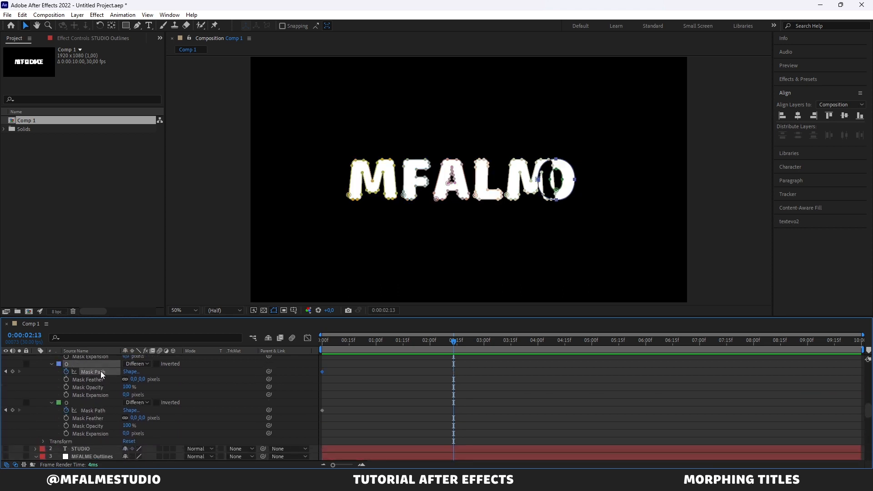
key("ctrl+v")
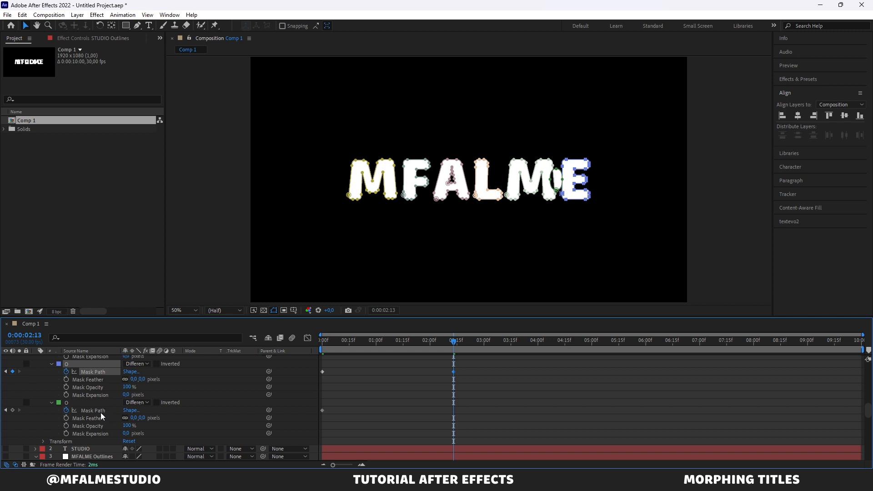
left_click(101, 414)
key("ctrl+v")
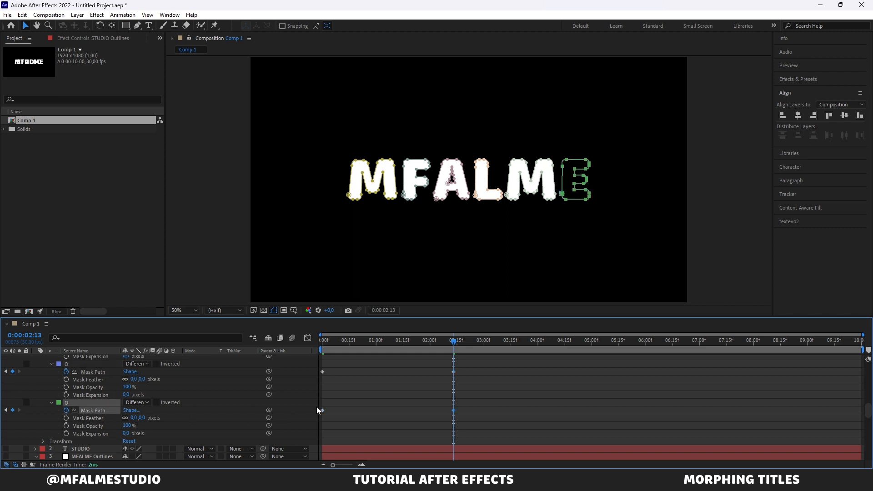
Step: At 0:00:02:11, set the second O mask's Mask Expansion to -31 pixels and add a keyframe for it
left_click_drag(453, 344, 450, 345)
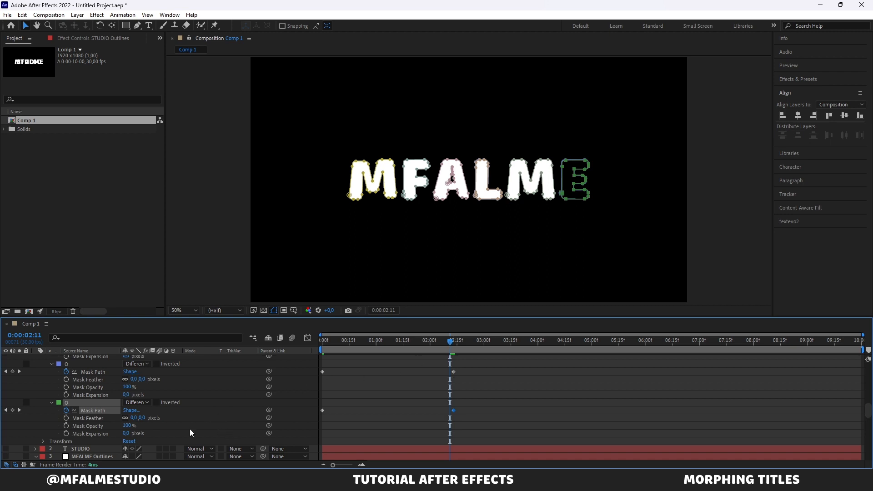
left_click_drag(128, 436, 114, 434)
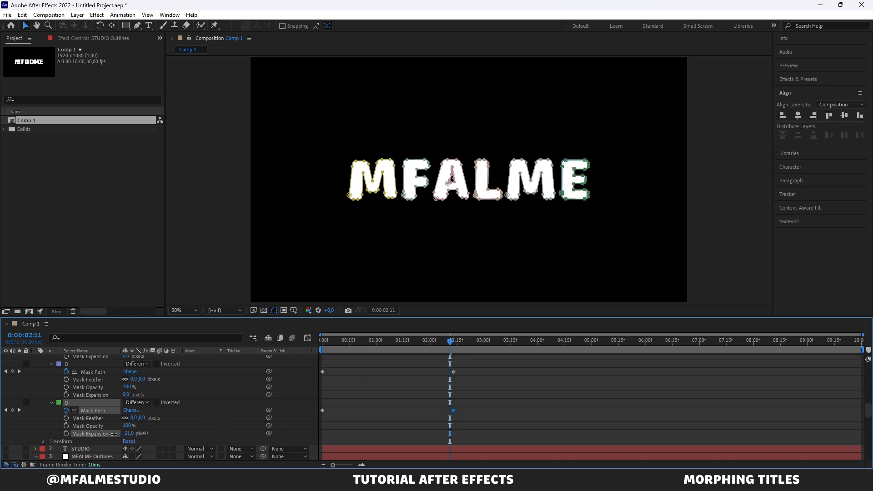
left_click(66, 434)
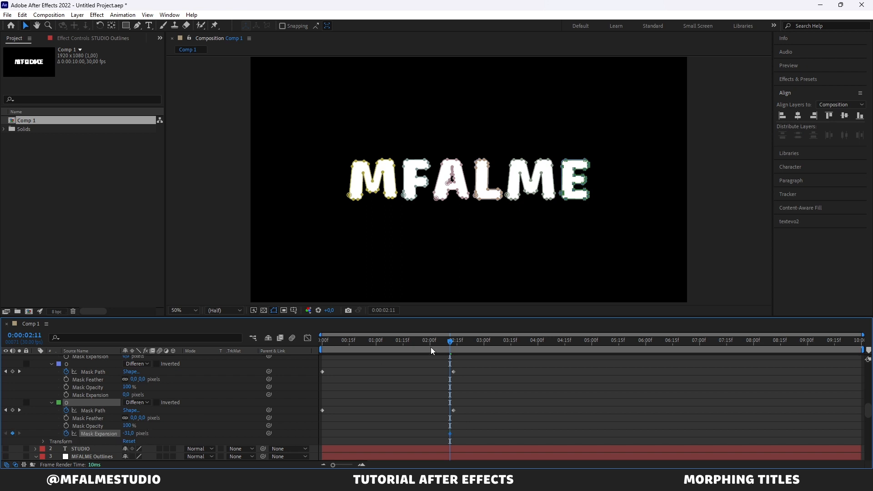
Step: At 0:00:00:00, set the second O mask's Mask Expansion to 0 pixels and play back the complete STUDIO-to-MFALME morph
left_click_drag(432, 341, 301, 356)
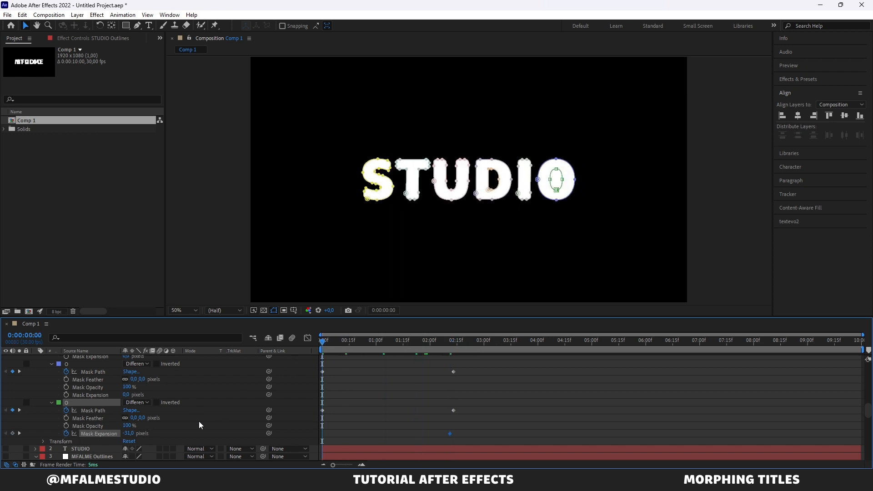
left_click(129, 433)
type("0")
key("Return")
left_click(389, 419)
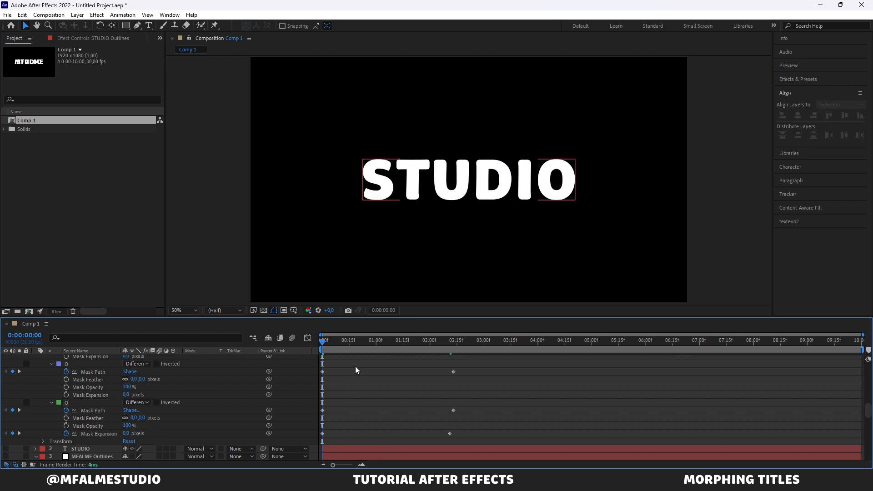
key("space")
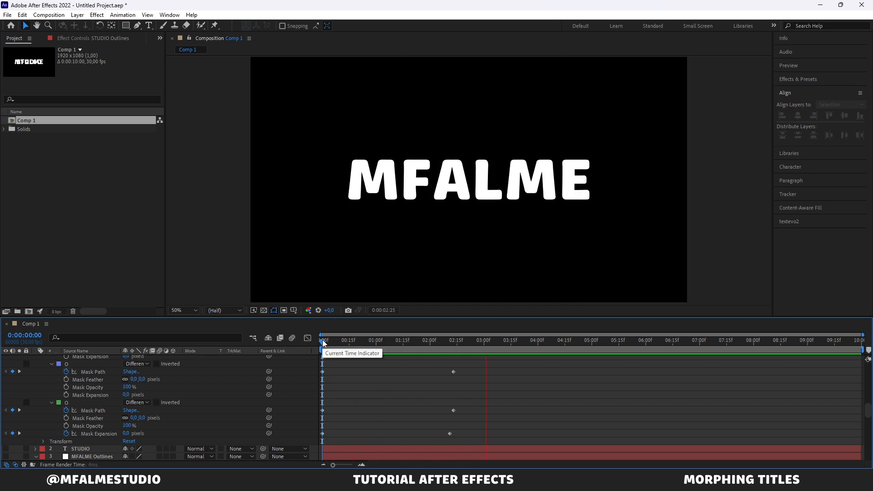
key("space")
Step: Select the end keyframes of all STUDIO Outlines masks, move the latest ones to 0:00:01:15 and preview the shortened morph
scroll(443, 402, "down", 1)
left_click_drag(459, 414, 432, 373)
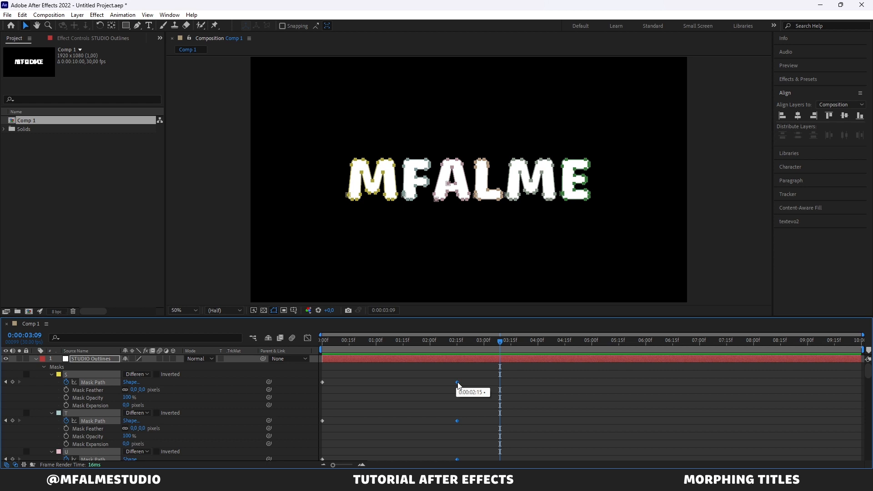
left_click_drag(458, 384, 405, 389)
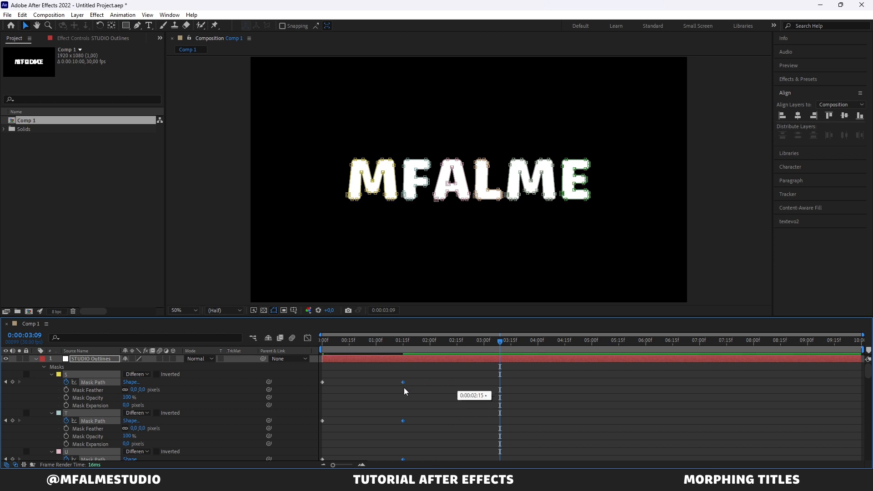
left_click(404, 344)
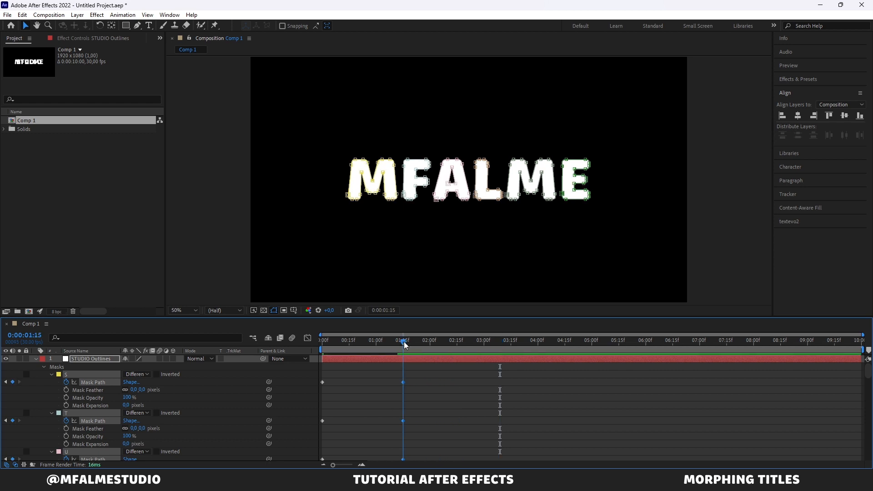
left_click_drag(405, 346, 359, 346)
key("space")
key("space")
Step: Shorten the morph further by moving the selected end keyframes so the latest sit at 0:00:00:20, and preview it
left_click_drag(402, 386, 359, 392)
scroll(359, 392, "down", 7)
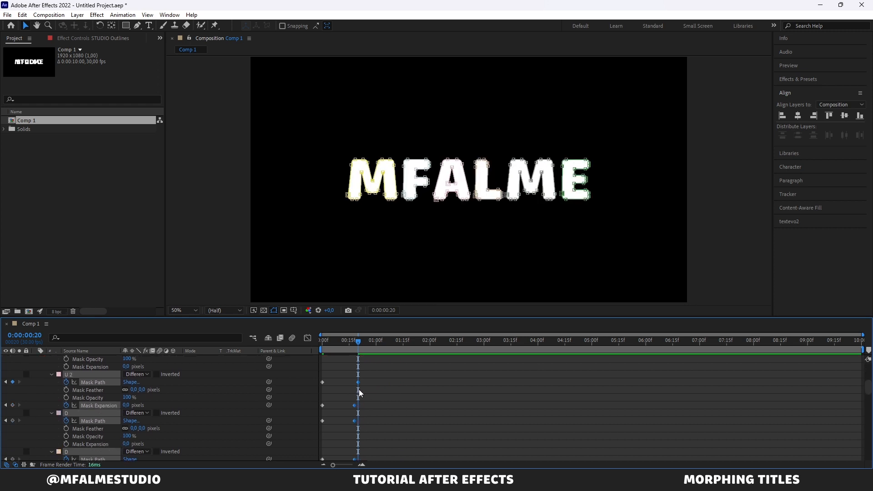
left_click_drag(358, 344, 295, 339)
scroll(349, 349, "up", 3)
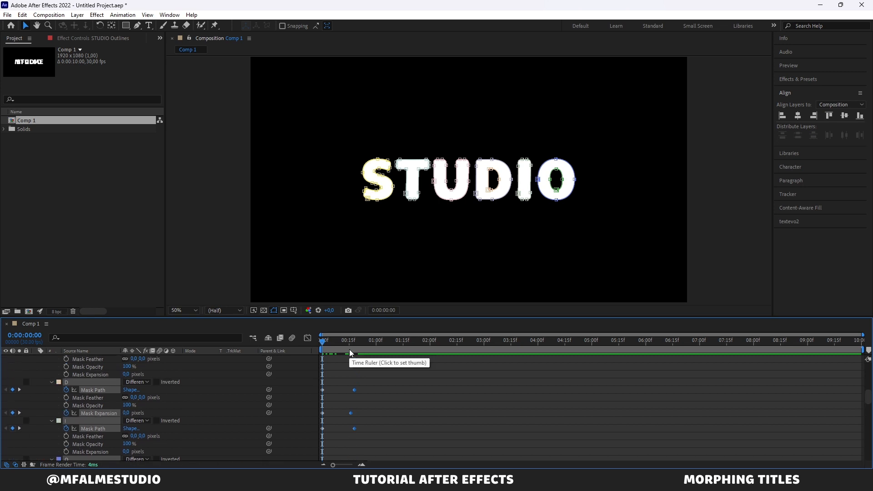
left_click_drag(351, 351, 355, 348)
scroll(351, 390, "down", 5)
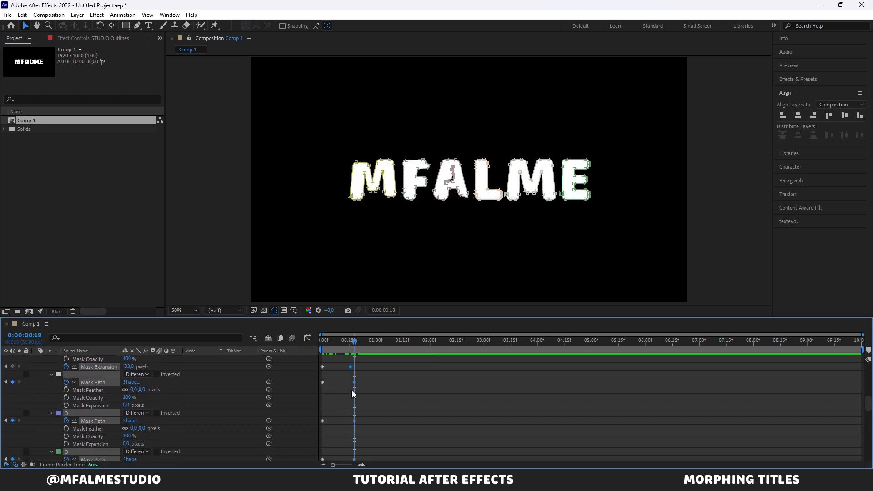
scroll(351, 390, "down", 2)
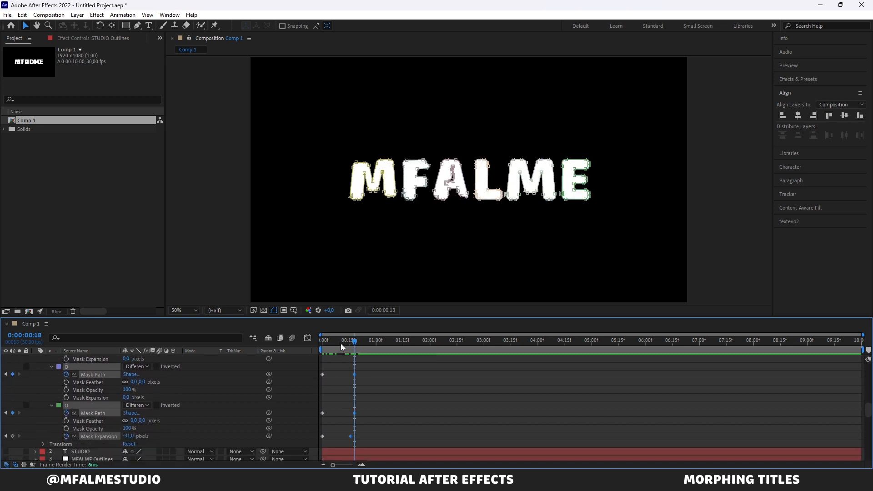
key("space")
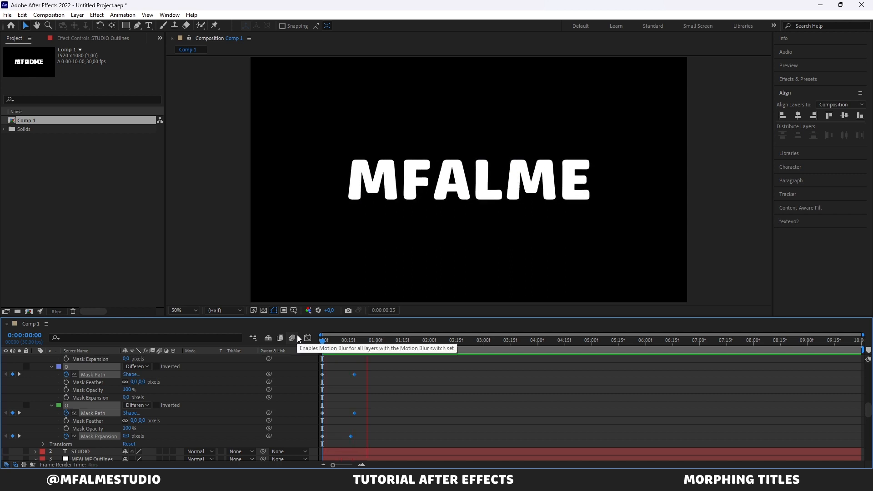
key("space")
Step: Enable motion blur for the STUDIO Outlines layer and the composition, and play back the morph from the start
scroll(113, 418, "up", 10)
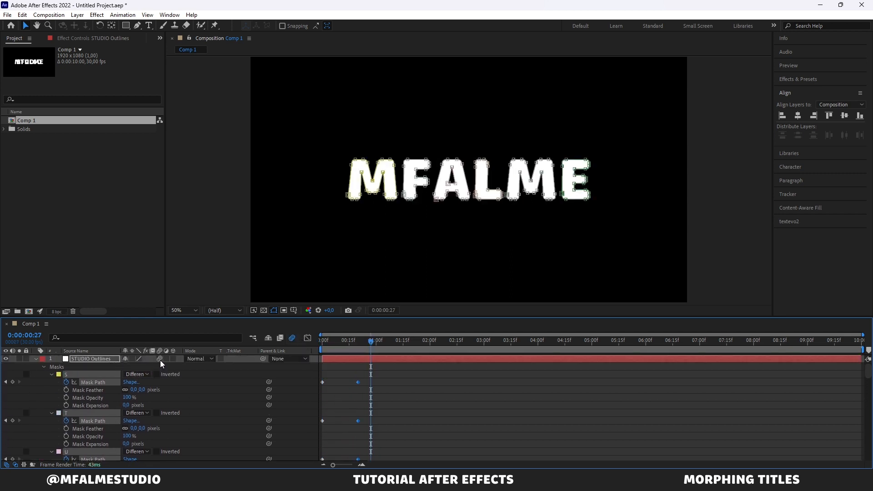
scroll(184, 404, "down", 5)
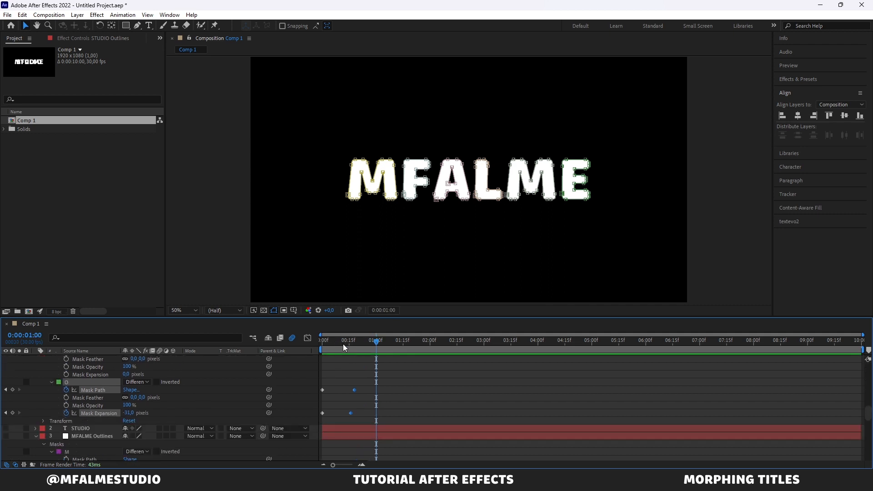
left_click_drag(342, 341, 304, 335)
key("space")
key("space")
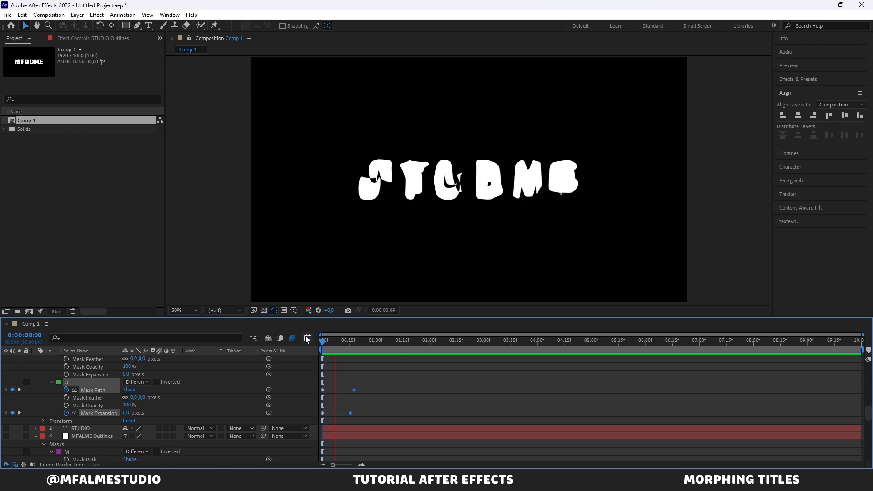
key("space")
Step: Shift all start and end mask keyframes later together so the morph begins at about 0:00:01:07
scroll(478, 400, "up", 5)
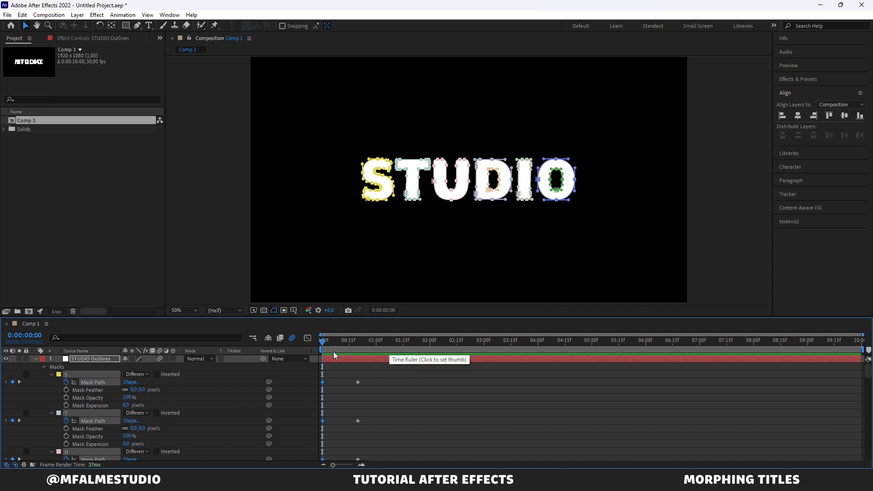
scroll(342, 365, "down", 4)
scroll(343, 365, "down", 6)
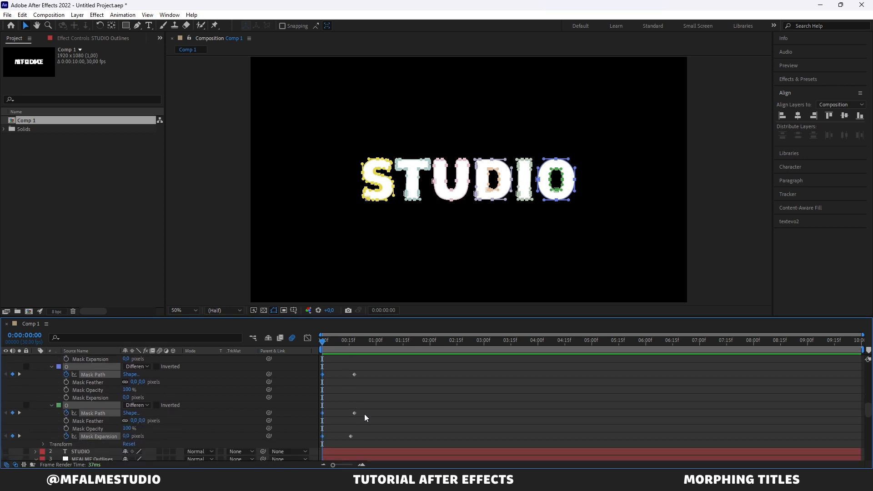
left_click_drag(367, 434, 427, 395)
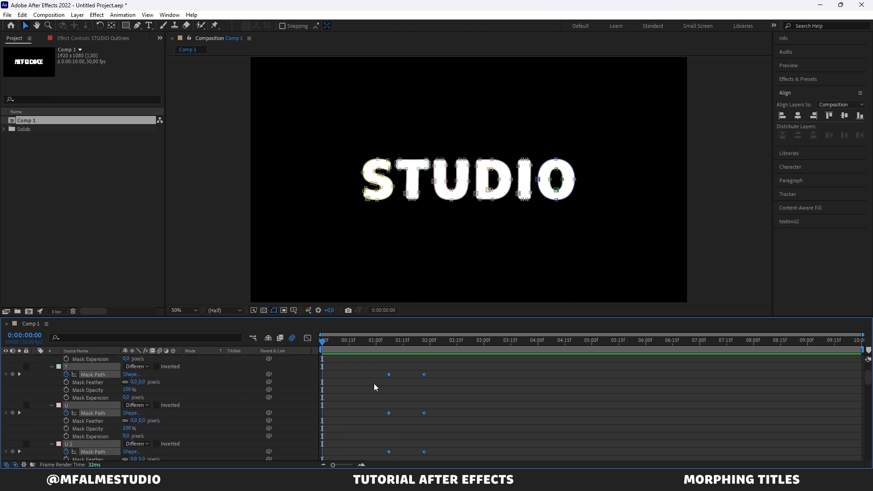
Step: Copy the STUDIO start keyframes of all masks and paste them at 0:00:00:26 to hold the word before the morph
left_click(372, 379)
mouse_move(386, 408)
left_mouse_down()
mouse_move(395, 460)
mouse_move(395, 397)
left_mouse_up()
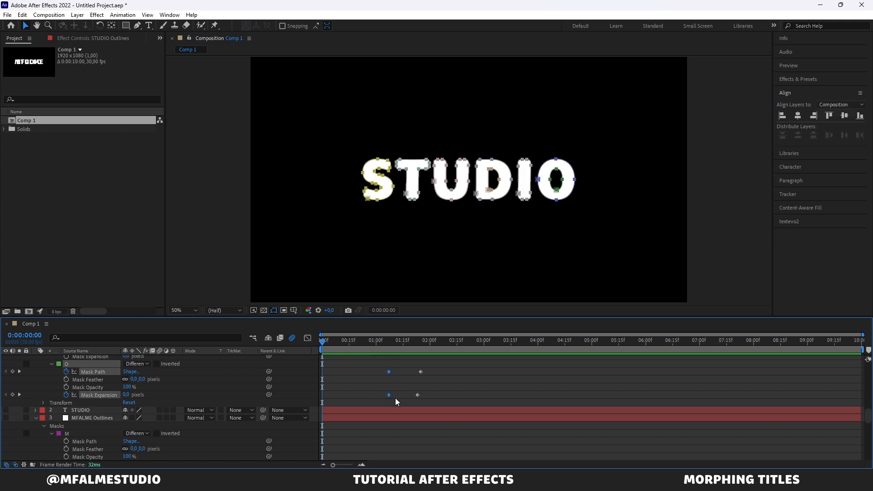
left_click(372, 341)
left_click_drag(371, 342, 368, 341)
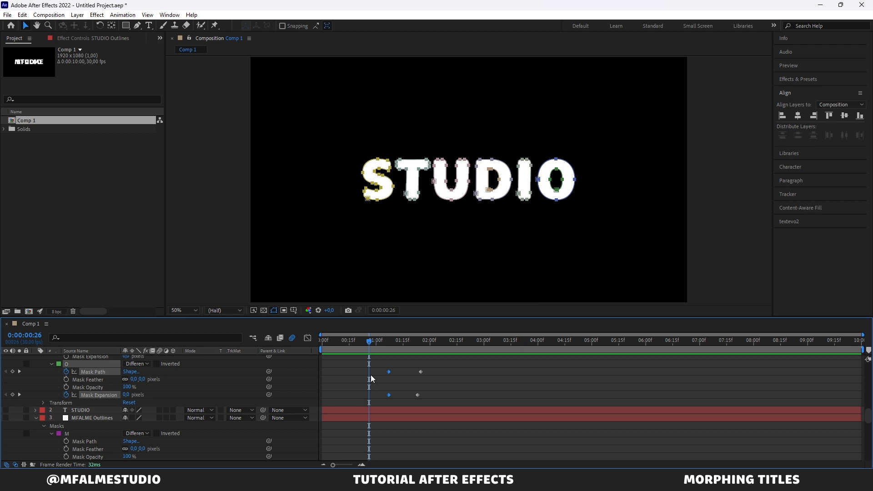
scroll(371, 383, "up", 10)
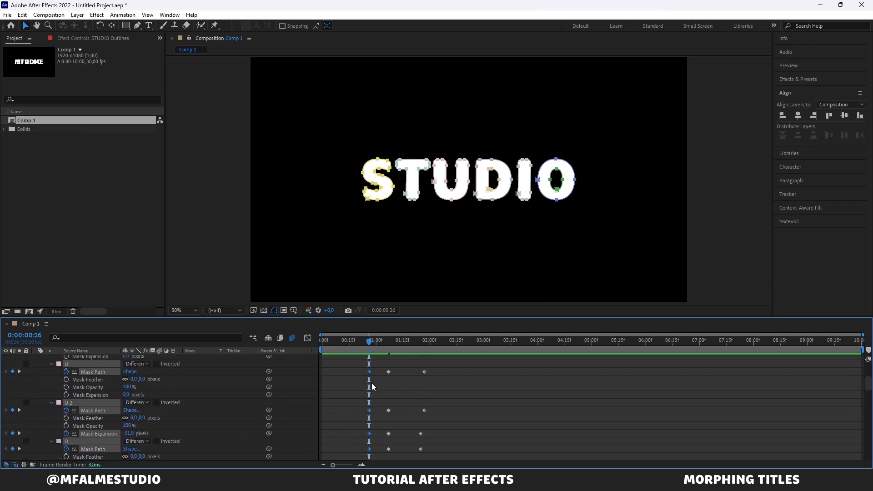
Step: Copy the MFALME end keyframes of all masks and paste them at 0:00:00:05
scroll(372, 387, "up", 2)
left_click_drag(413, 375, 439, 448)
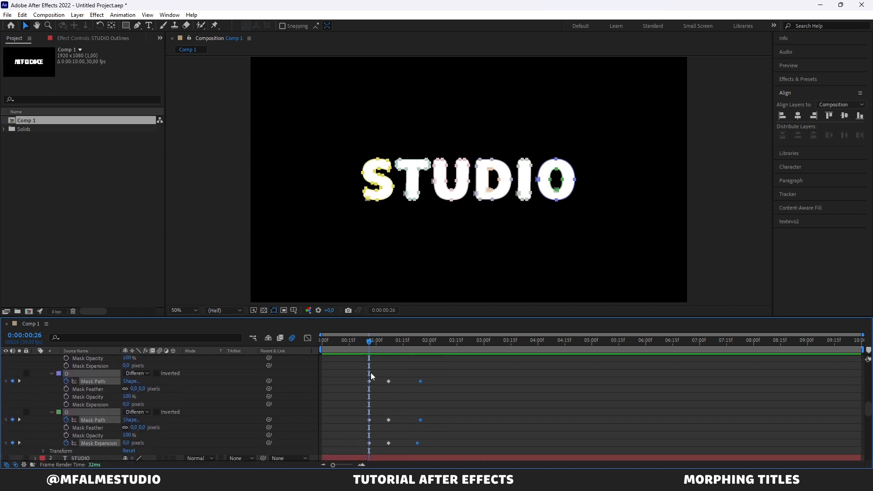
left_click_drag(342, 340, 331, 339)
key("ctrl+v")
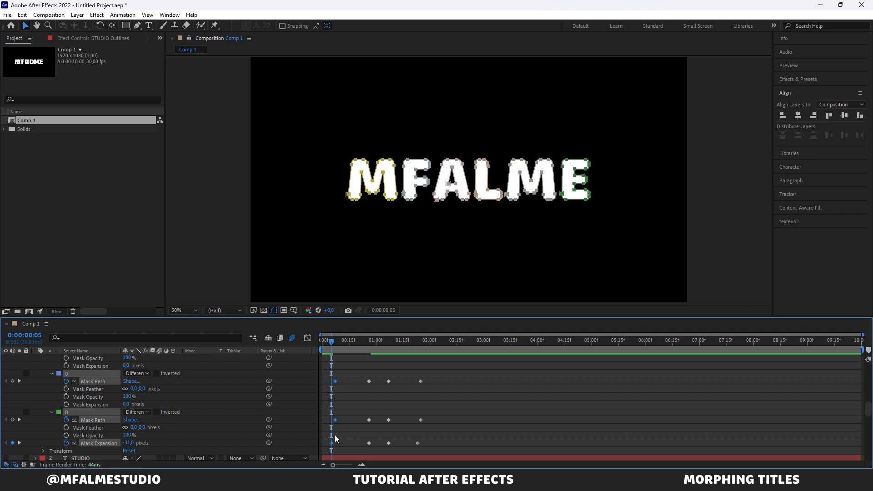
Step: Move the pasted MFALME keyframes earlier so the first one sits at 0:00:00:00, and preview the MFALME-STUDIO-MFALME animation
left_click_drag(332, 443, 323, 443)
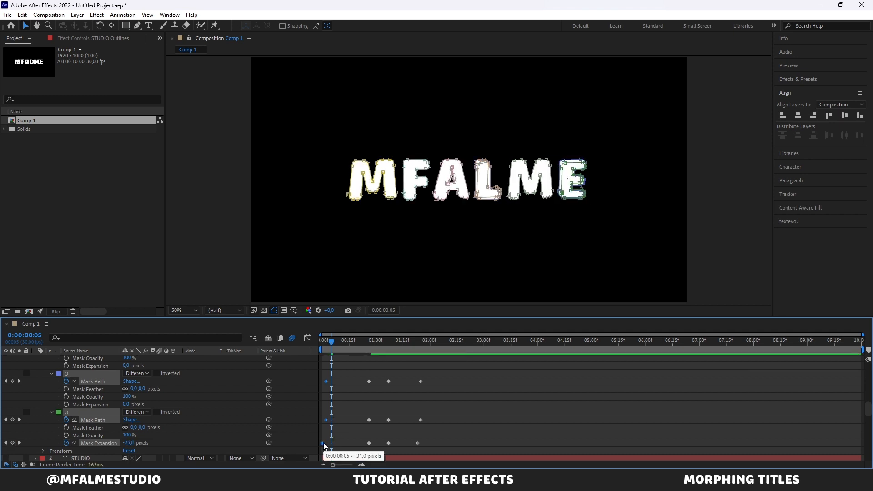
left_click_drag(331, 342, 305, 330)
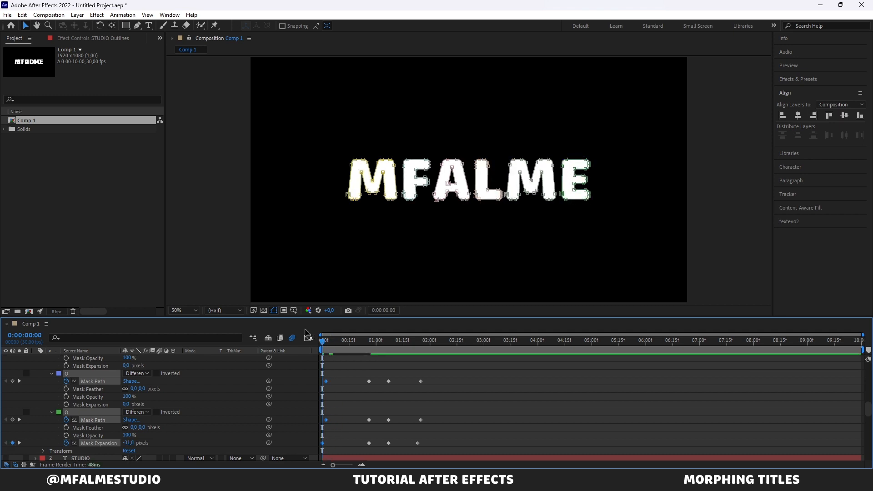
key("space")
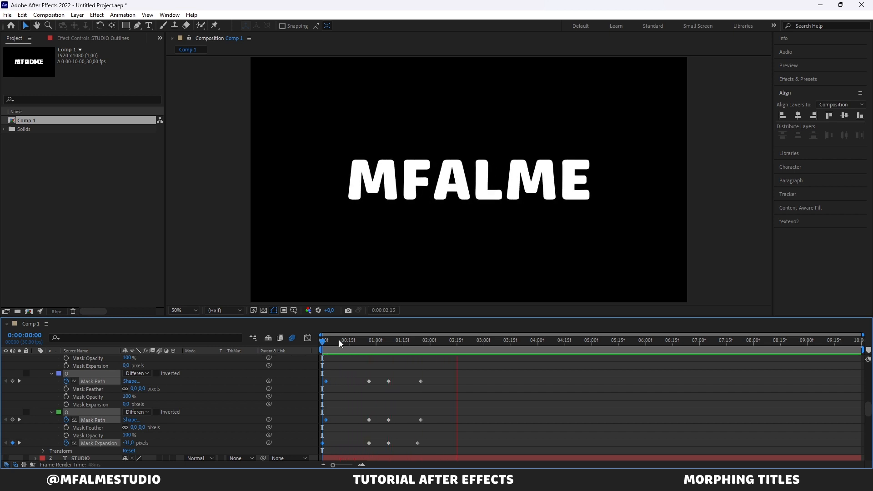
key("space")
Step: Shift the last two sets of mask keyframes later so the second morph begins at about 0:00:01:26, and preview the animation
scroll(404, 394, "down", 1)
left_click_drag(435, 436, 423, 384)
left_click_drag(413, 339, 291, 351)
key("space")
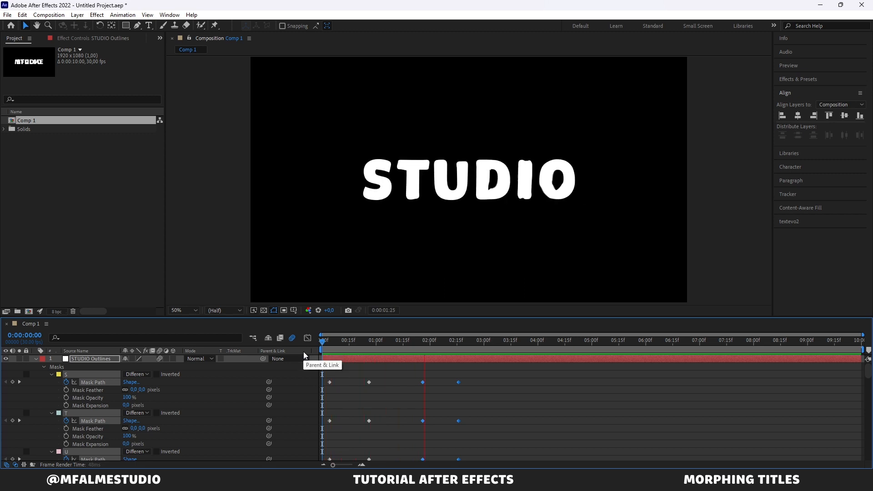
Step: Shorten the work area to end just past 0:00:02:27 and play back the animation from the start
left_click_drag(457, 341, 481, 347)
left_click(647, 372)
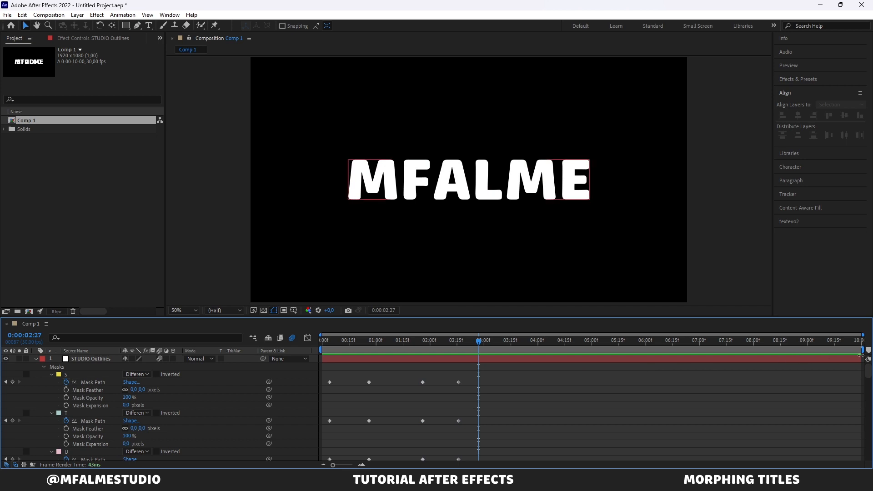
left_click_drag(863, 350, 481, 350)
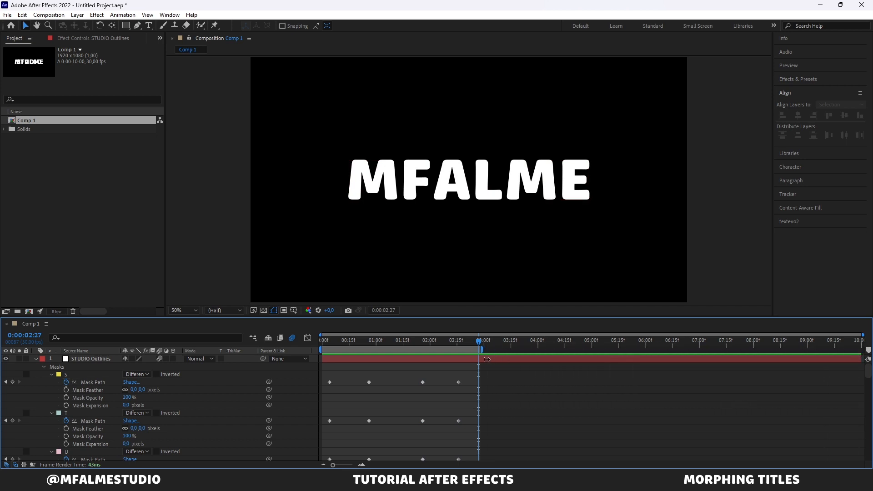
key("space")
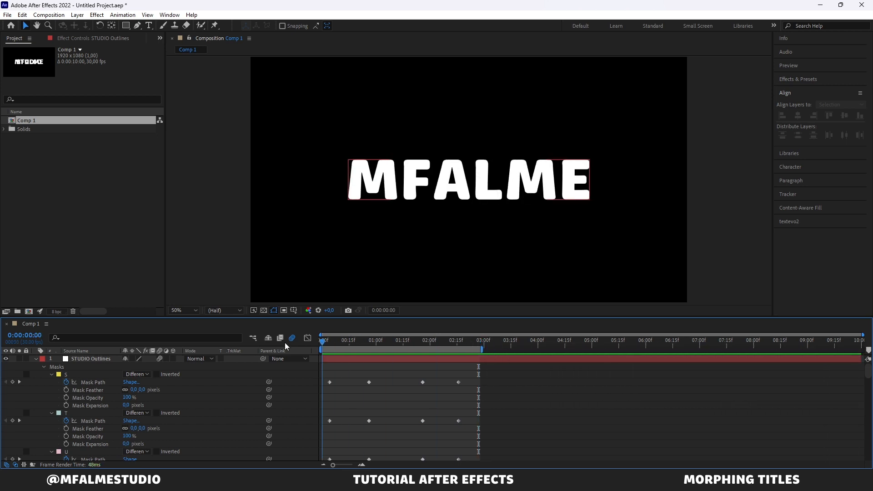